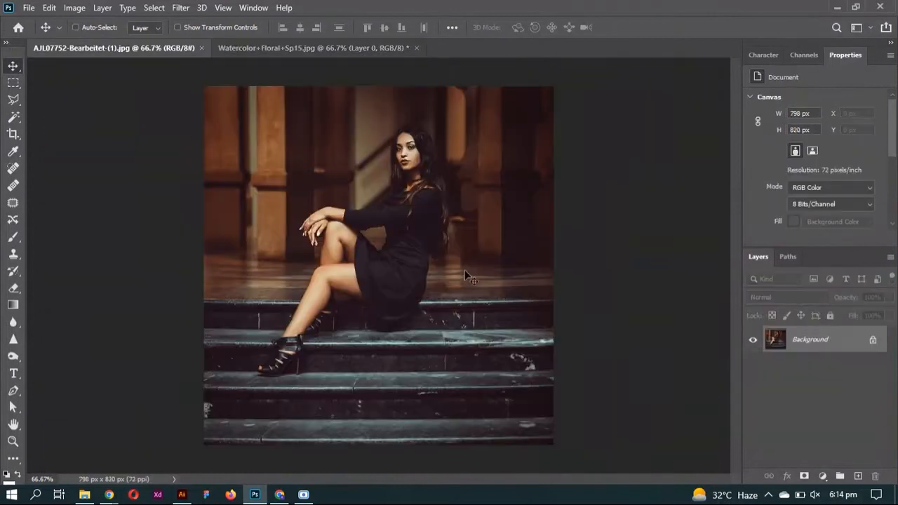
Add an empty layer above the Background and open the Vanishing Point filter on it
left_click(857, 476)
left_click(217, 9)
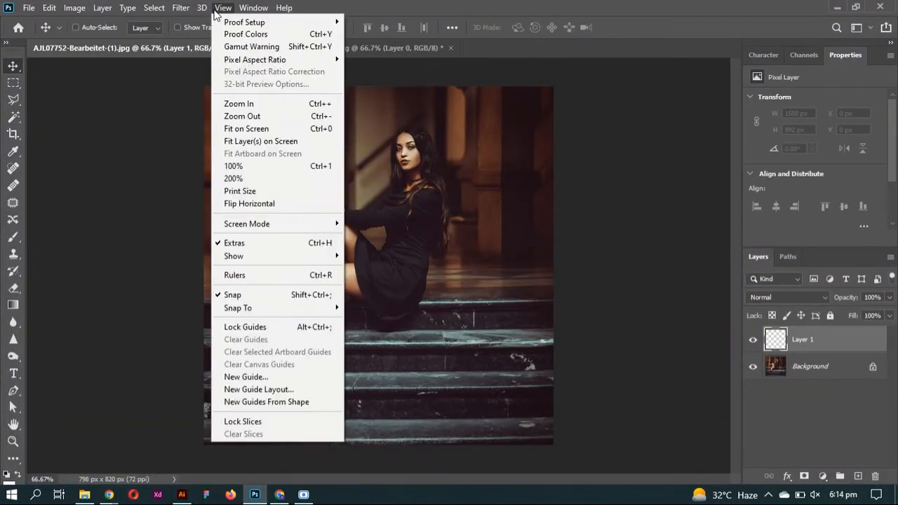
mouse_move(181, 7)
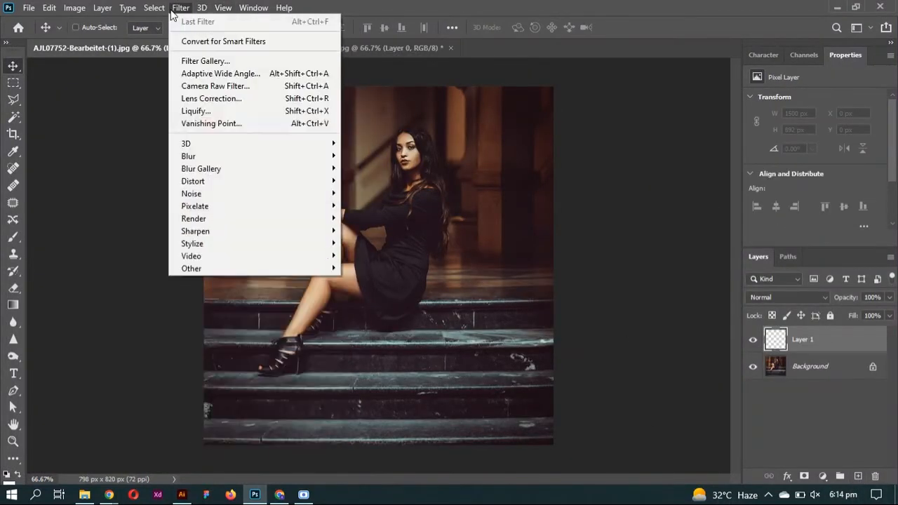
left_click(287, 128)
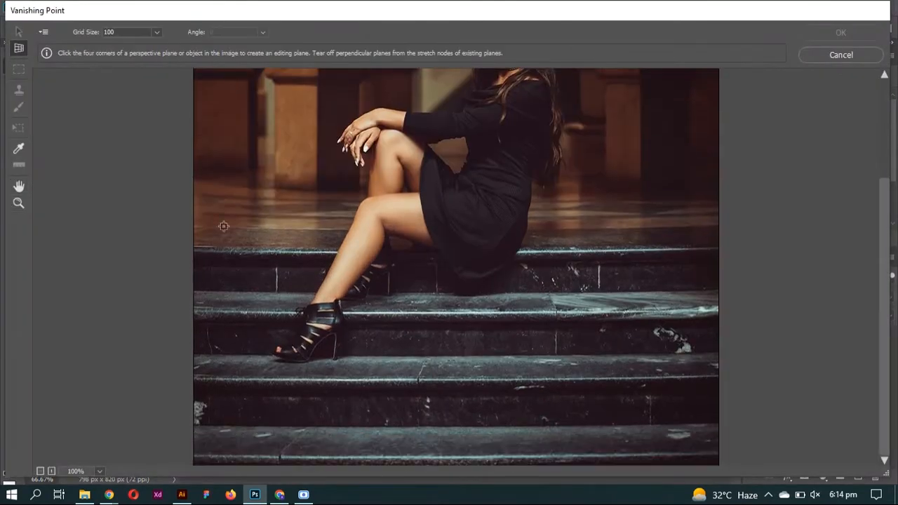
Define a four-corner perspective plane along the floor strip just above the top step, spanning the image width
left_click(187, 227)
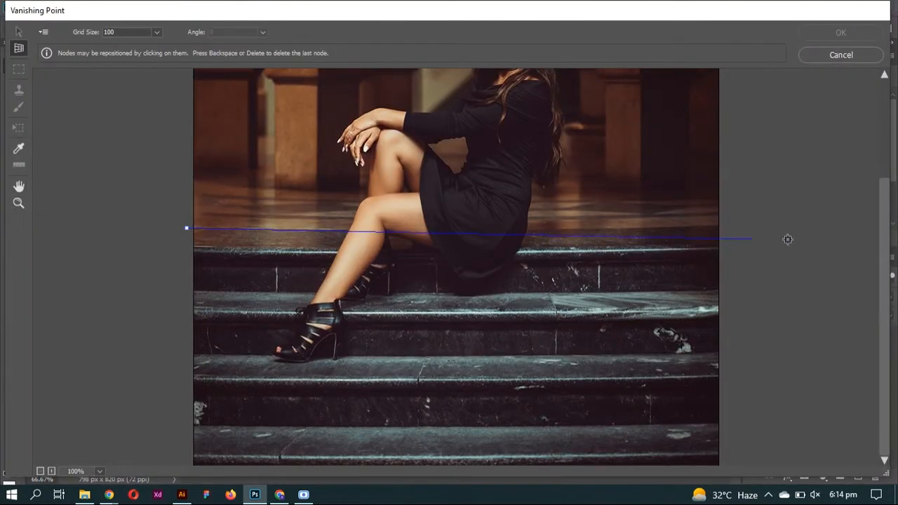
left_click(720, 225)
left_click(720, 249)
key("alt")
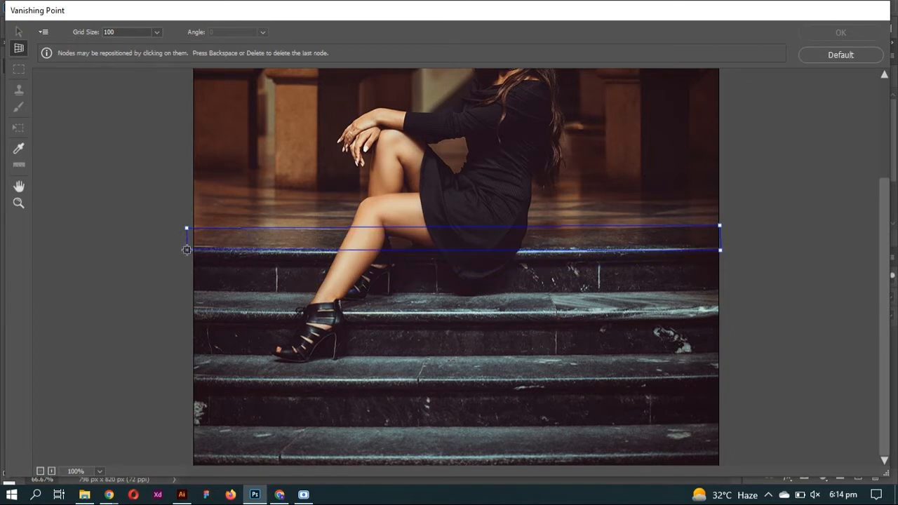
left_click(182, 252)
Tear off connected perspective planes down the staircase, following each riser and tread to the image's lower edge
left_click_drag(451, 251, 452, 463)
key("alt")
left_click(465, 469, "ctrl")
left_click(464, 461)
left_click(464, 462, "ctrl")
left_click(463, 444)
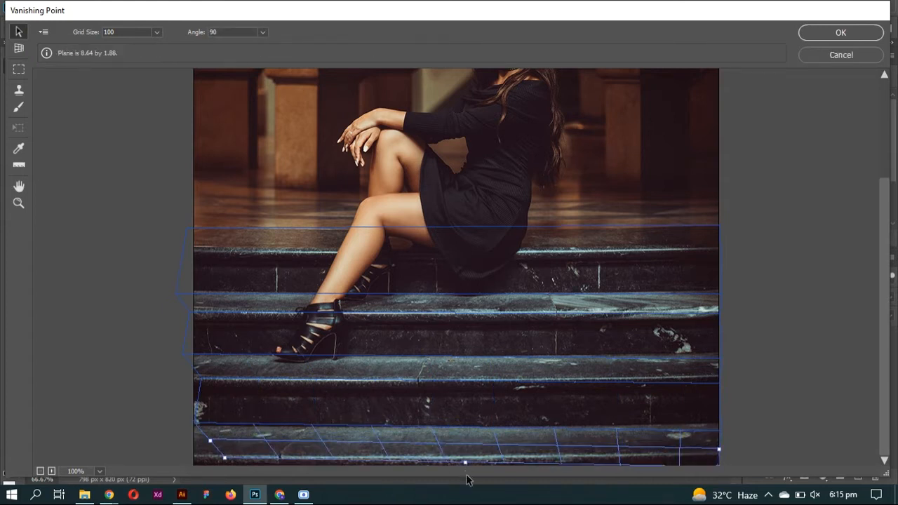
left_click(465, 449, "ctrl")
left_click(464, 450)
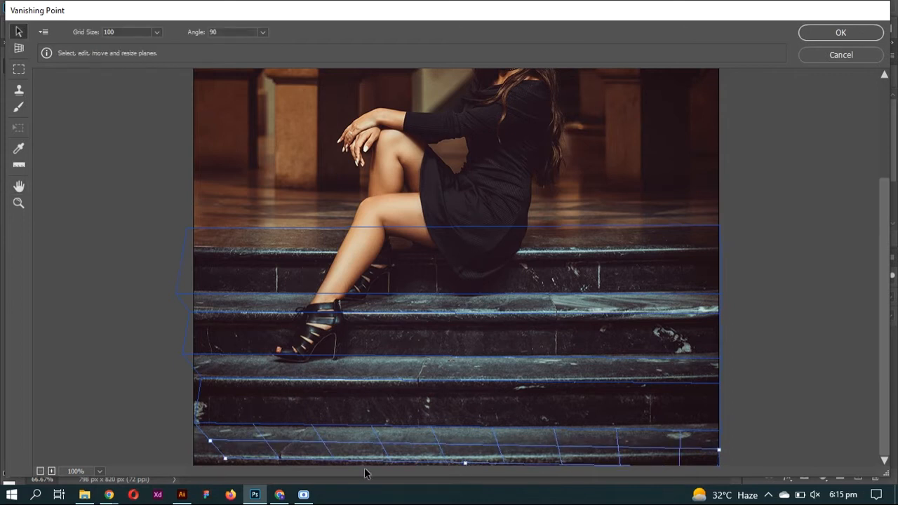
Reshape the lowest perspective plane so it covers the bottom tread down to the image's lower edge
key("ctrl+minus")
left_click_drag(461, 444, 456, 451)
left_click_drag(294, 432, 275, 380)
left_click(294, 399)
left_click(537, 233)
left_click(516, 339)
Paste the copied floral pattern, scale it down, place it on the stair planes and apply the filter
key("ctrl+v")
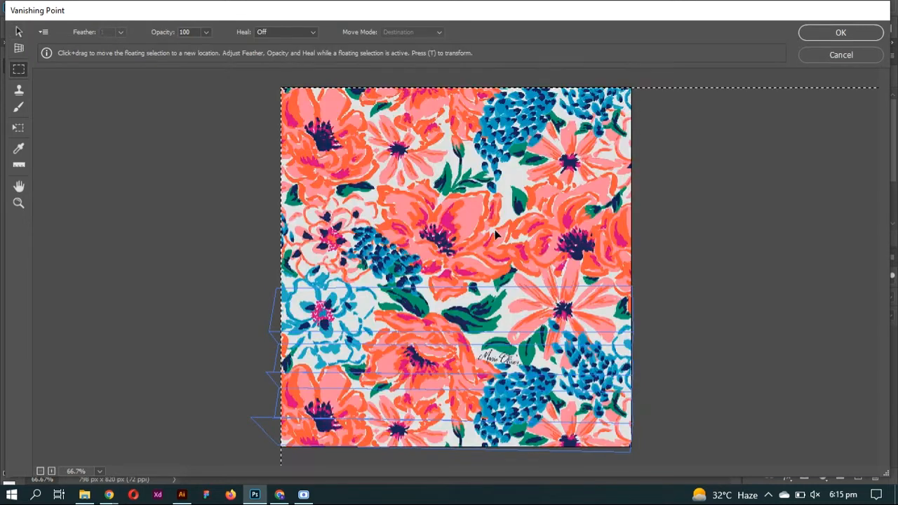
key("ctrl+minus")
key("t")
left_click_drag(820, 427, 626, 309)
left_click_drag(456, 217, 495, 343)
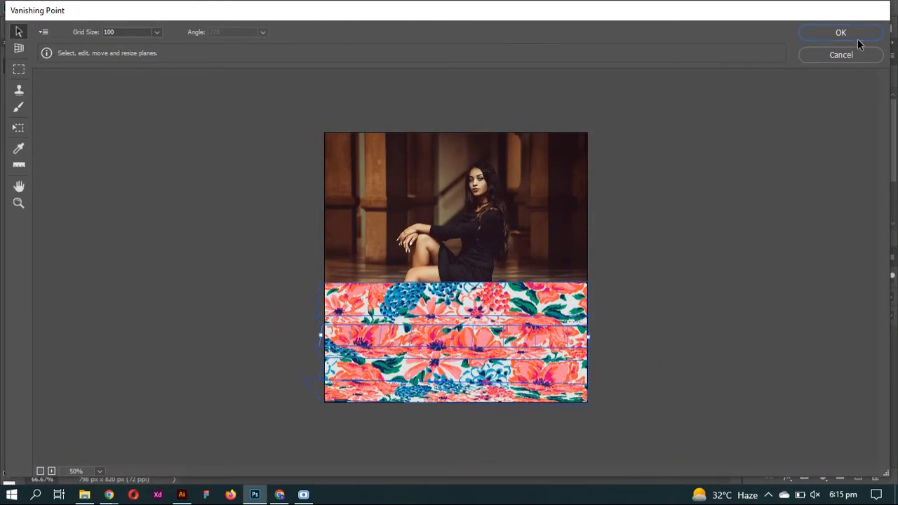
left_click(857, 38)
Unlock the Background photo layer and hide the floral pattern on Layer 1
left_click(872, 367)
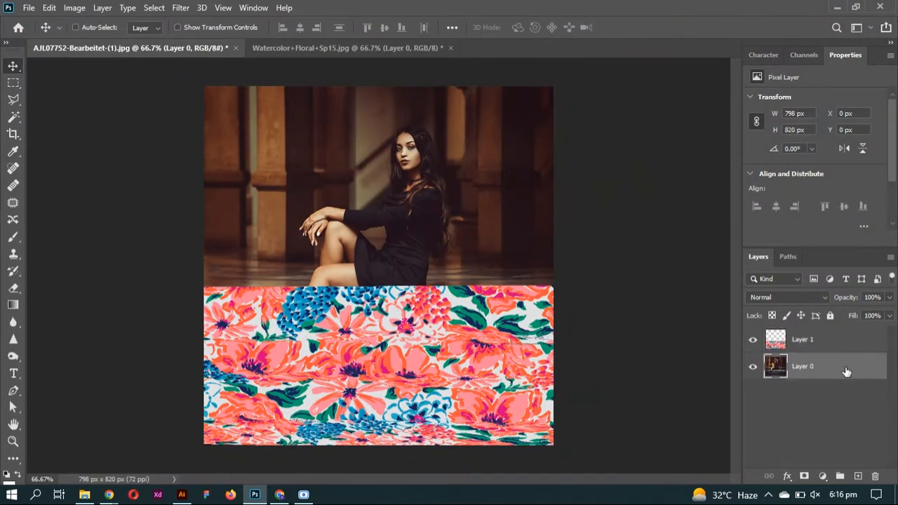
left_click(182, 8)
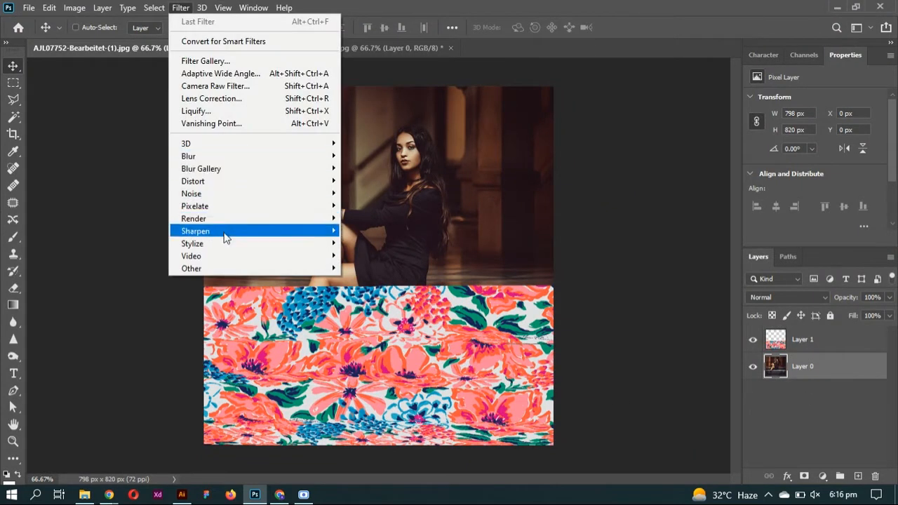
left_click(812, 330)
left_click(753, 340)
Select the woman in the photo layer and copy her to a new layer
left_click(180, 7)
left_click(181, 8)
left_click(154, 8)
key("Escape")
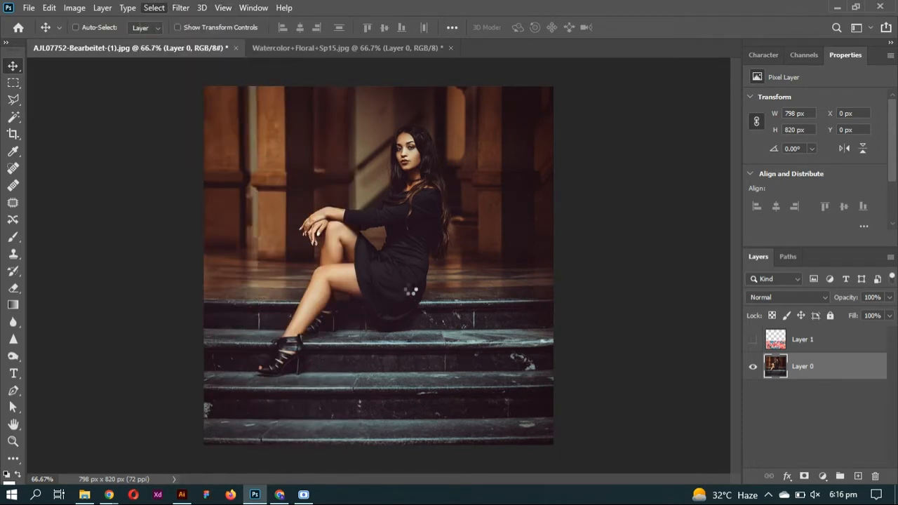
key("ctrl+shift+n")
key("Return")
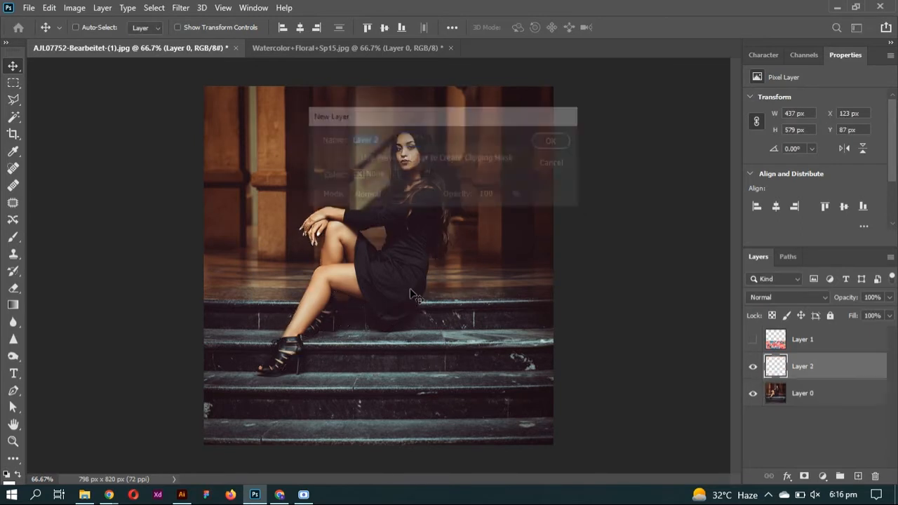
Move the woman's cut-out above the floral pattern and make Layer 1 visible again
key("ctrl+]")
left_click(828, 362)
left_click(753, 368)
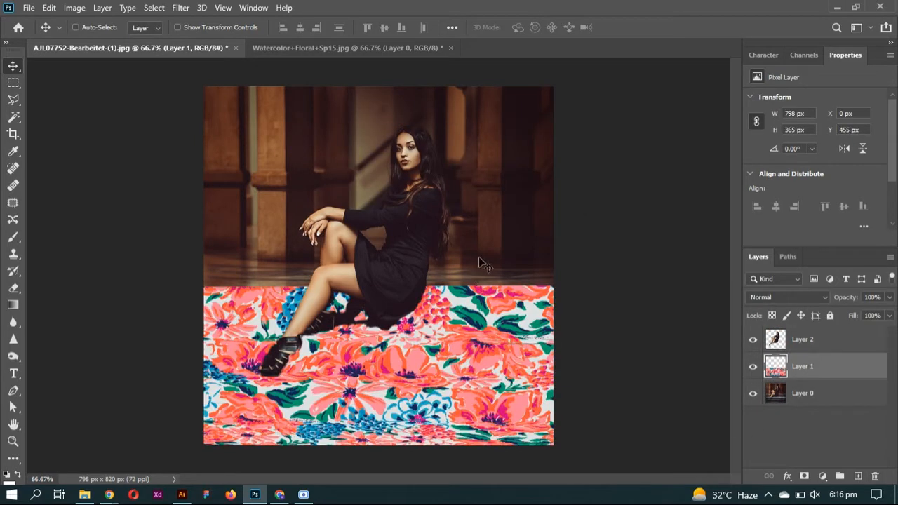
Set Layer 1's Blend If ranges to 43 / 249 and 203 / 228 for This Layer, and 12 for the Underlying Layer blacks
right_click(842, 372)
left_click(708, 19)
left_click_drag(621, 110, 664, 58)
key("ctrl+minus")
mouse_move(783, 265)
left_mouse_down()
mouse_move(743, 265)
mouse_move(766, 264)
left_mouse_up()
key("alt")
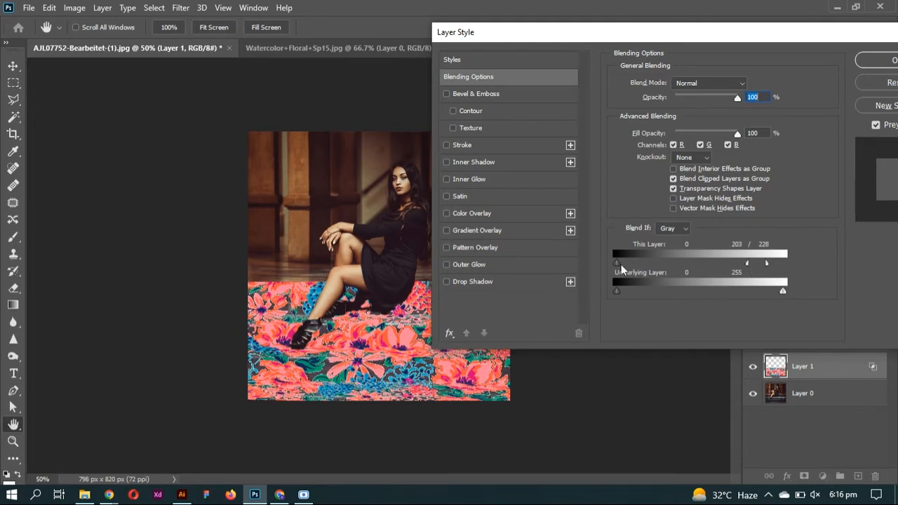
left_click_drag(618, 264, 642, 263)
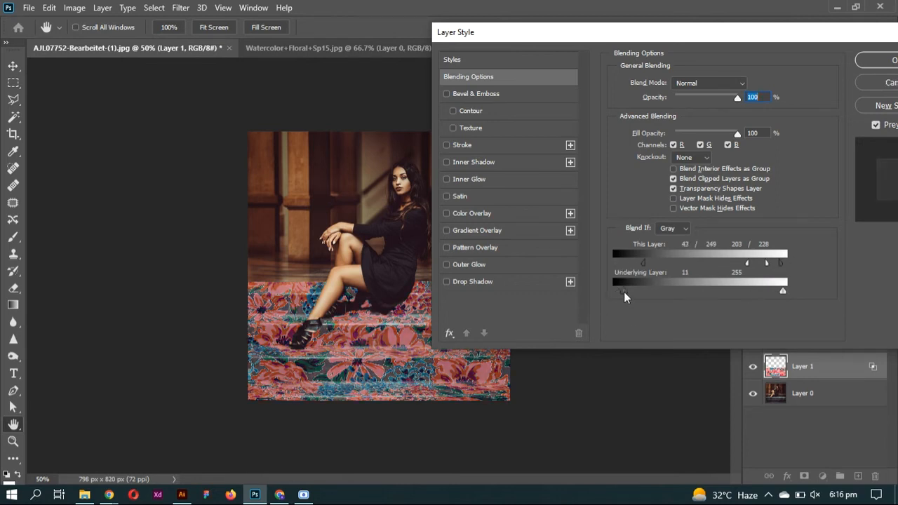
key("Return")
Change the floral layer's blend mode to Pin Light
key("ctrl+plus")
left_click(779, 296)
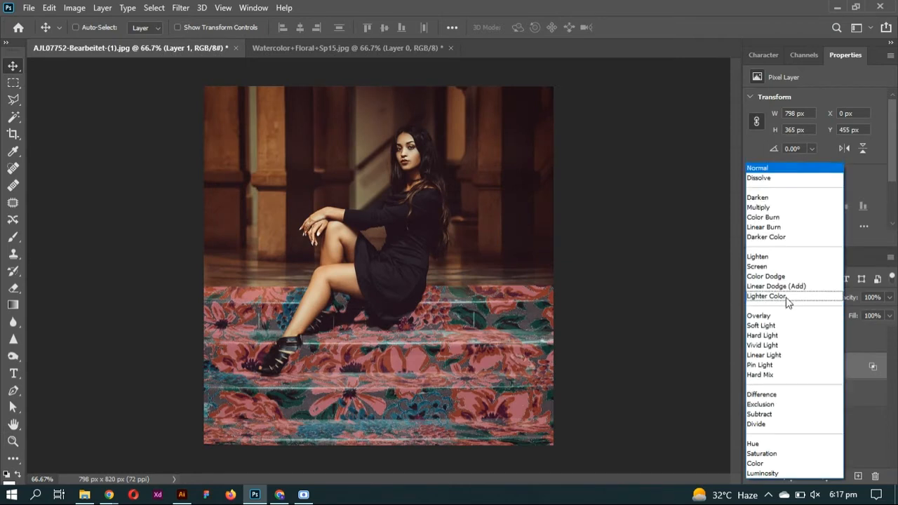
left_click(780, 365)
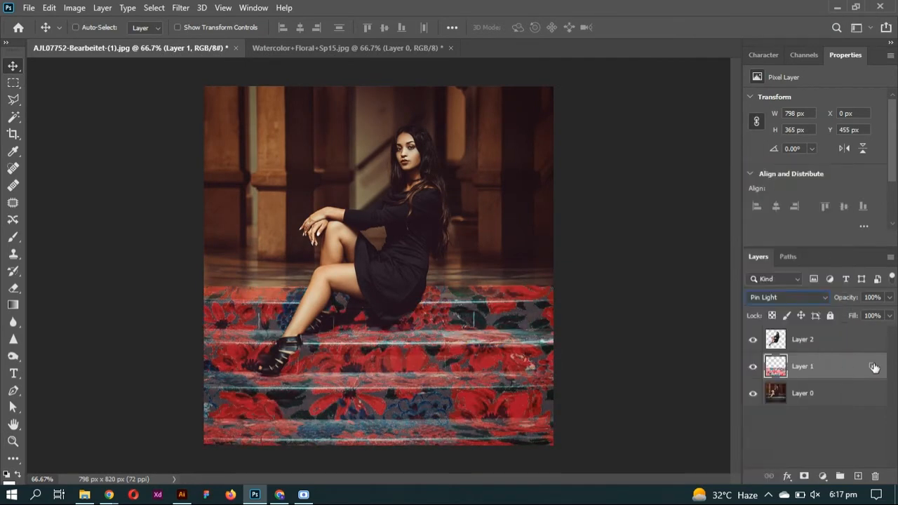
Add a Color Balance adjustment with midtones +22, -23 and -41, and clip it to the floral layer
left_click(822, 476)
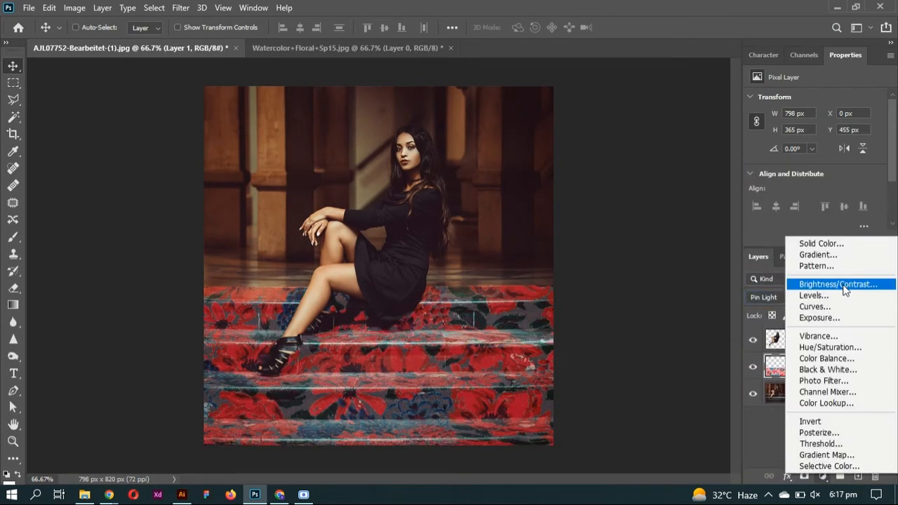
left_click(828, 358)
left_click_drag(780, 171, 778, 171)
left_click_drag(797, 127, 787, 152)
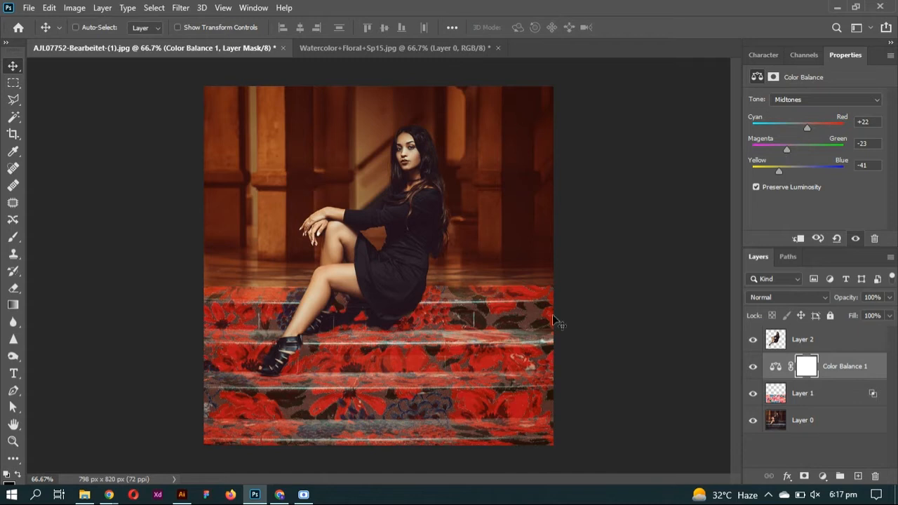
left_click(842, 396)
key("Tab")
key("Tab")
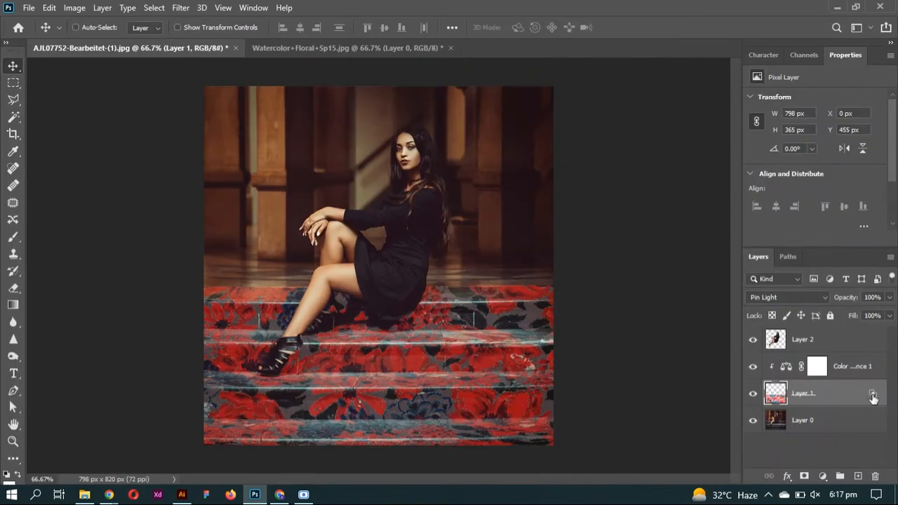
Refine Layer 1's Blend If to 33 / 212 and 177 / 228 for This Layer, and 10 and 205 for the Underlying Layer
double_click(873, 396)
left_click_drag(541, 40, 683, 41)
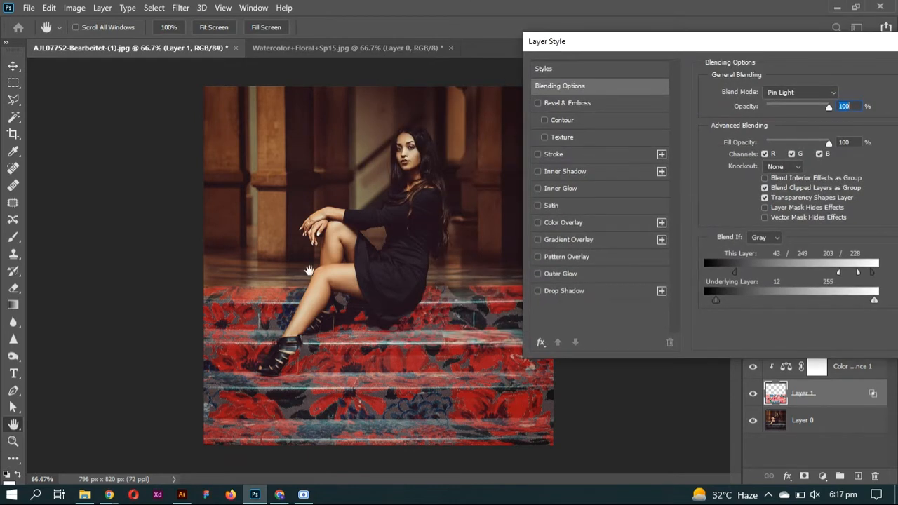
key("ctrl+minus")
left_click_drag(873, 272, 818, 271)
left_click_drag(721, 299, 715, 300)
left_click_drag(874, 300, 841, 300)
left_click_drag(736, 274, 732, 274)
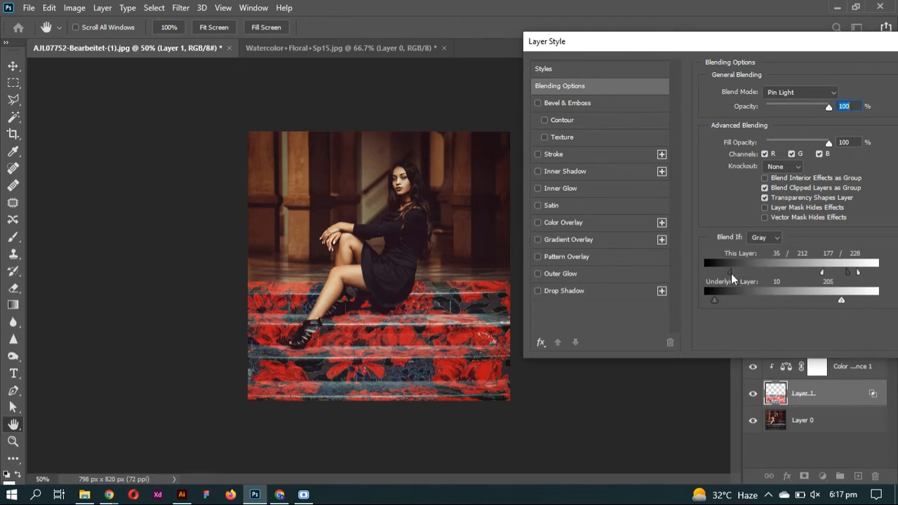
Set Layer 1's Blend If whites to 177 / 243, split the underlying blacks to 10 / 29, raise the underlying whites and apply
left_click_drag(857, 273, 840, 274)
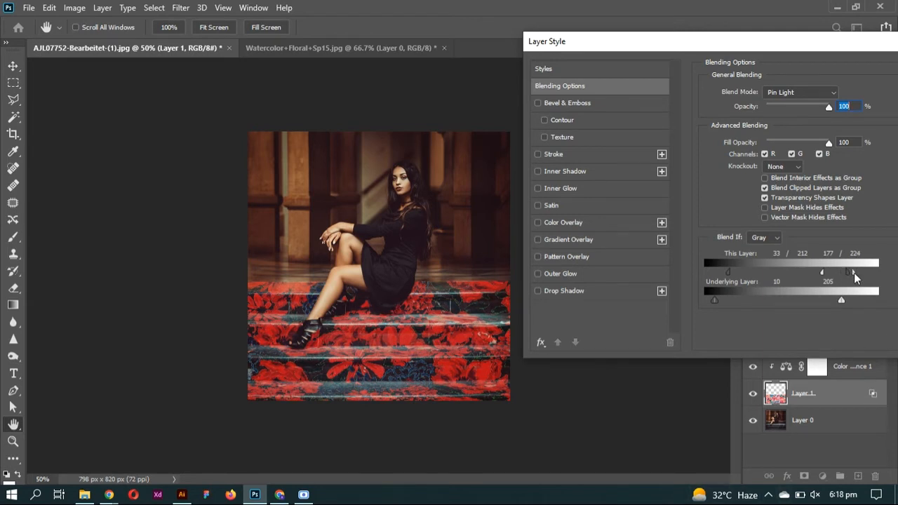
left_click_drag(855, 273, 868, 273)
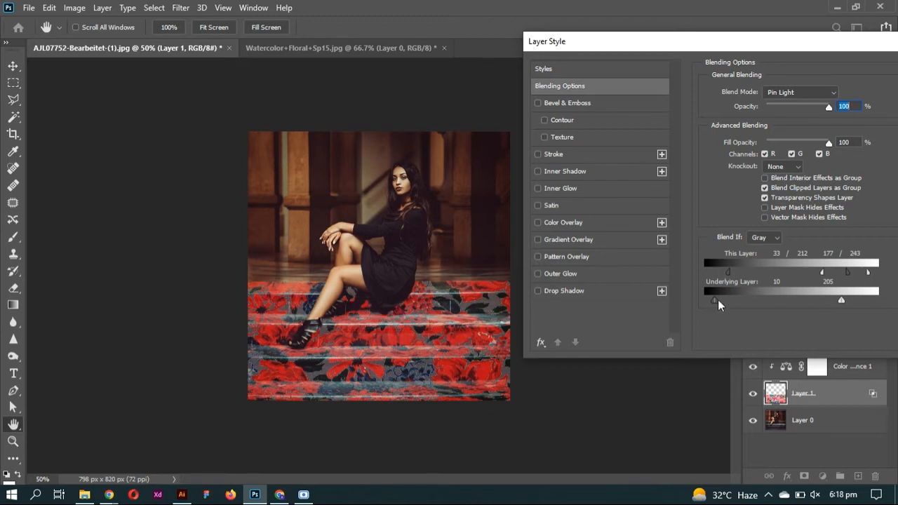
left_click_drag(718, 300, 727, 300)
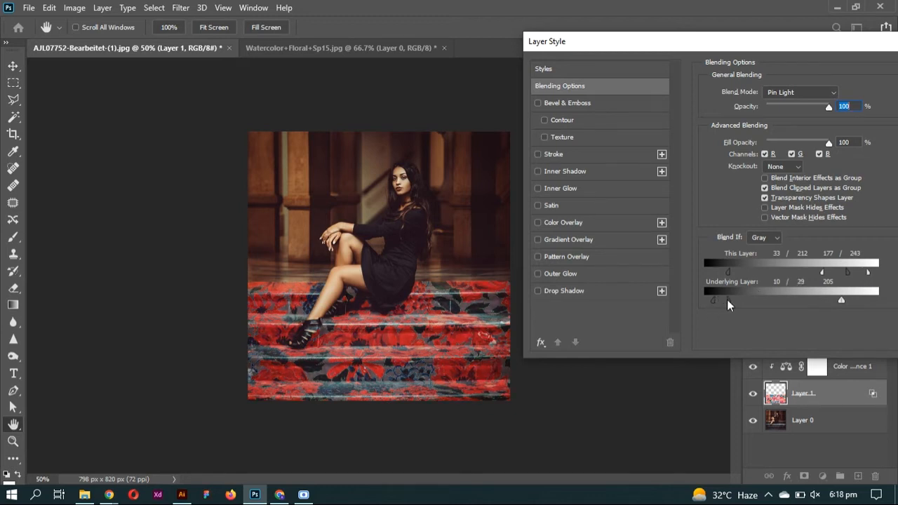
mouse_move(839, 299)
left_mouse_down()
mouse_move(819, 301)
mouse_move(850, 301)
left_mouse_up()
left_click_drag(731, 273, 675, 274)
left_click_drag(667, 42, 484, 79)
left_click(839, 103)
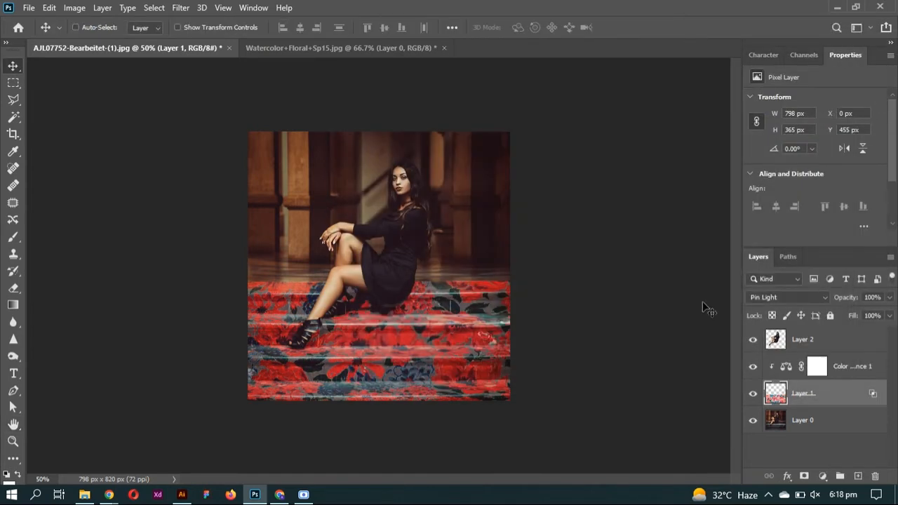
Change the Color Balance midtones to Cyan-Red -57, Magenta-Green +71 and Yellow-Blue -97
left_click(822, 370)
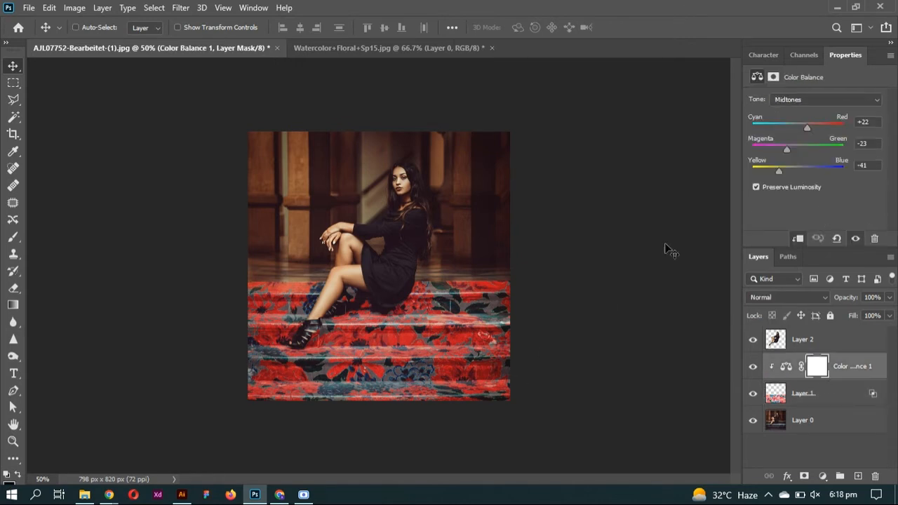
scroll(422, 296, "up", 1)
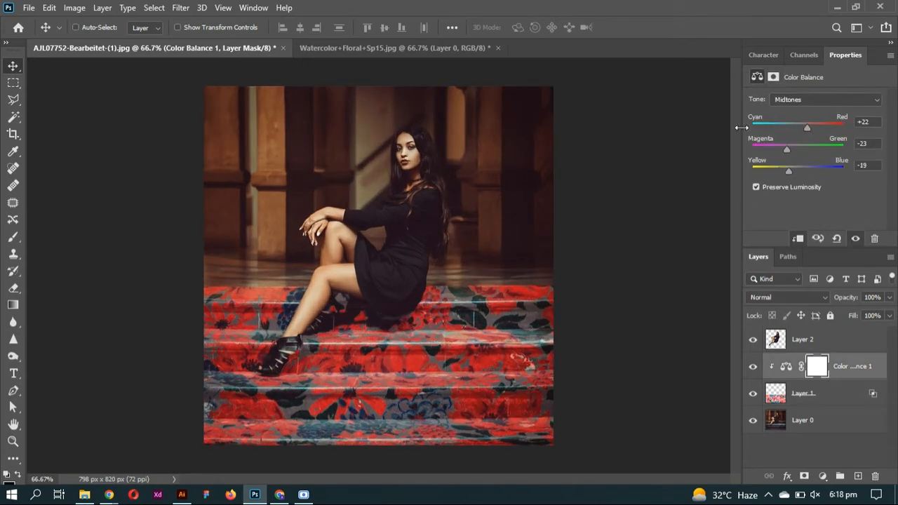
left_click_drag(810, 127, 830, 146)
left_click_drag(788, 171, 835, 168)
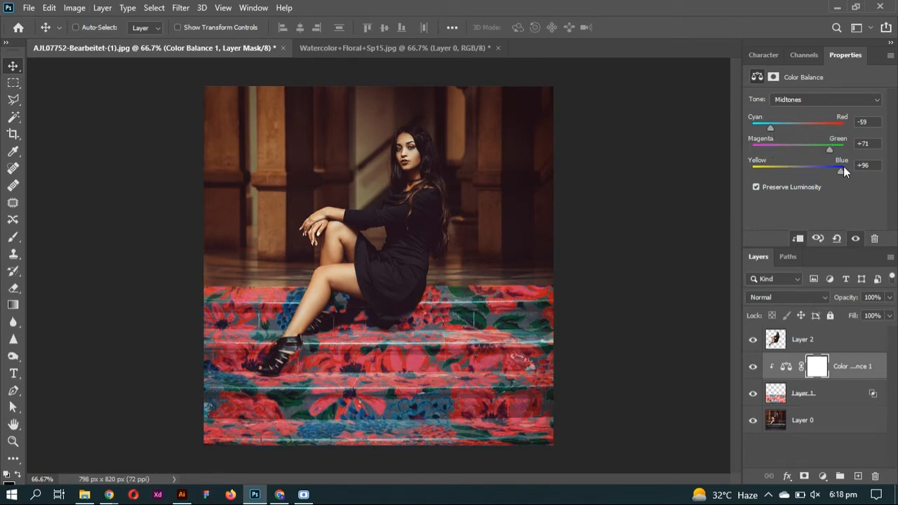
mouse_move(772, 128)
left_mouse_down()
mouse_move(801, 128)
mouse_move(772, 128)
left_mouse_up()
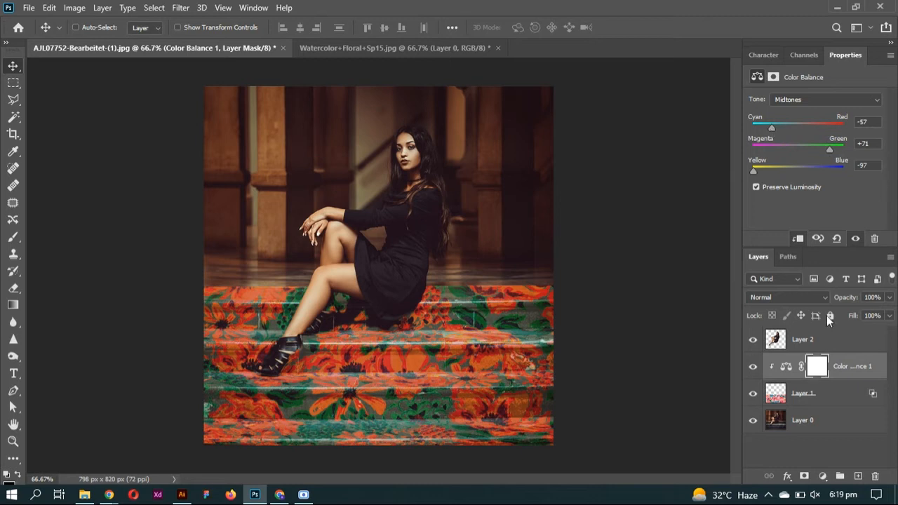
Darken the floral pattern on Layer 1 with Levels by raising the black input level and lowering the white output level
left_click(825, 394)
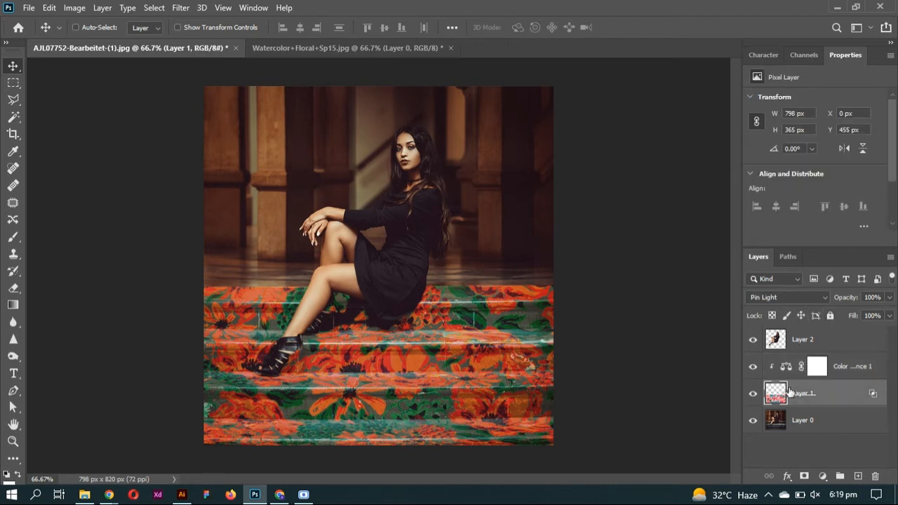
left_click(839, 368)
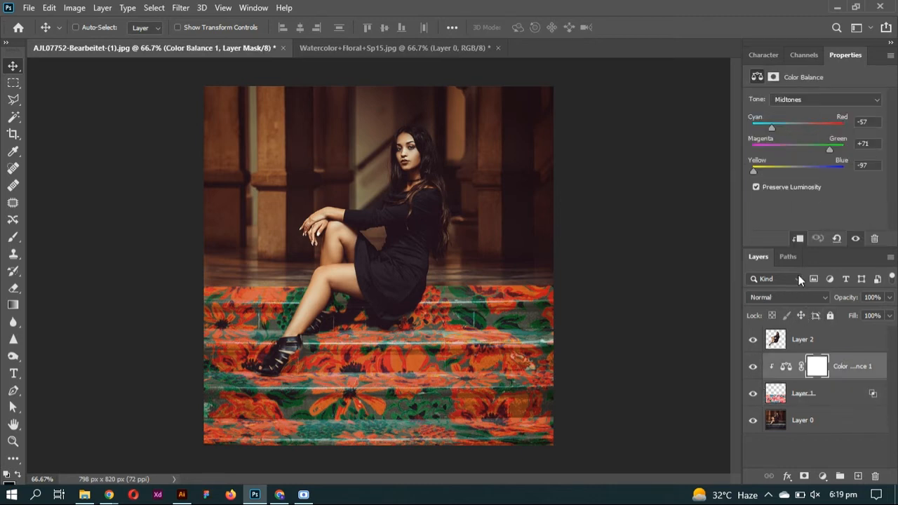
left_click(820, 395)
key("ctrl+l")
left_click_drag(584, 381, 623, 383)
mouse_move(751, 380)
left_mouse_down()
mouse_move(741, 379)
mouse_move(751, 379)
left_mouse_up()
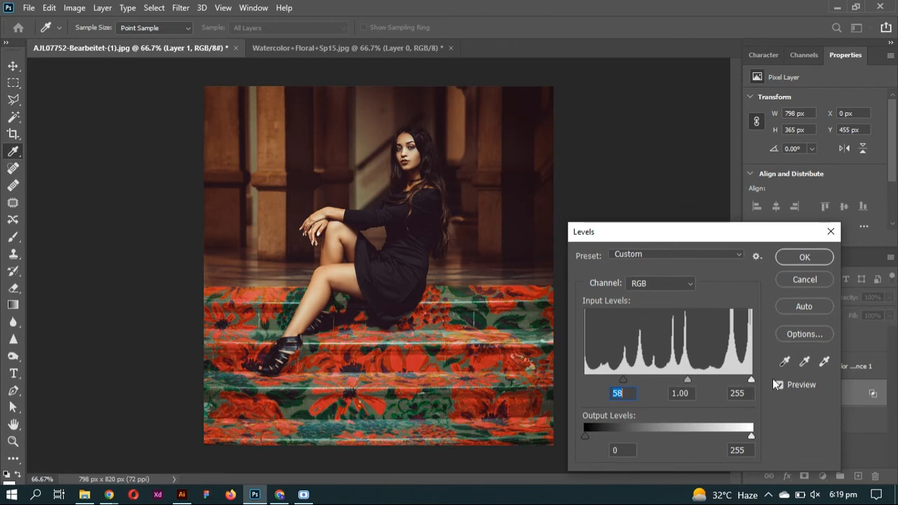
left_click_drag(623, 379, 635, 381)
mouse_move(692, 379)
left_mouse_down()
mouse_move(678, 379)
mouse_move(693, 380)
left_mouse_up()
left_click_drag(586, 435, 565, 435)
left_click_drag(751, 435, 736, 436)
key("Return")
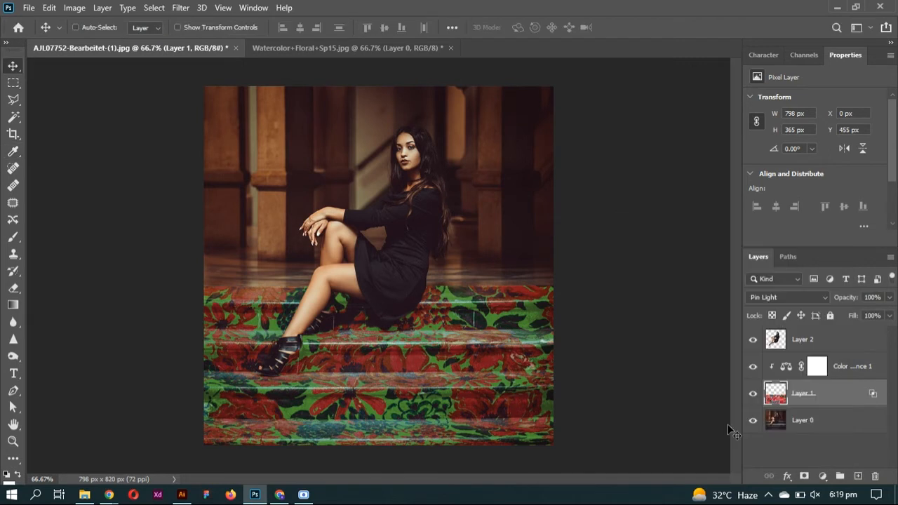
Set the Color Balance adjustment's midtones to Cyan-Red -36, Magenta-Green +100 and Yellow-Blue -35
double_click(818, 366)
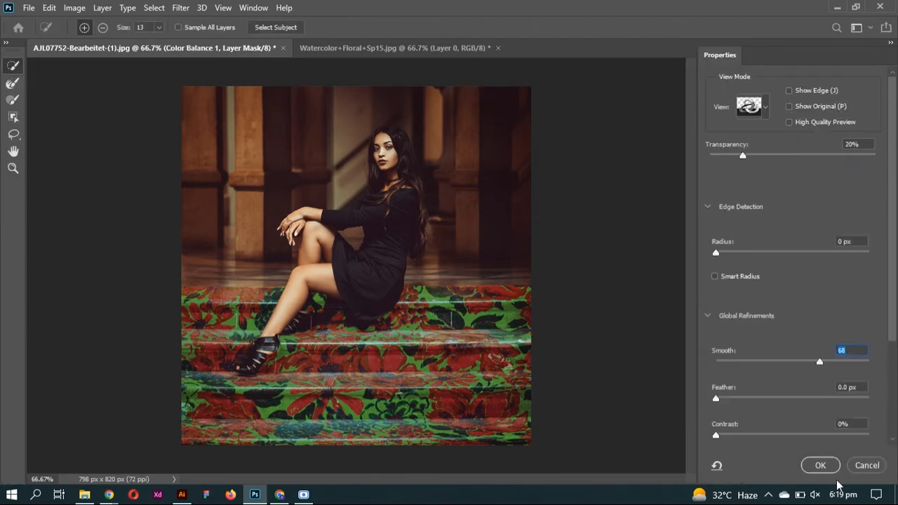
left_click(855, 460)
left_click(785, 366)
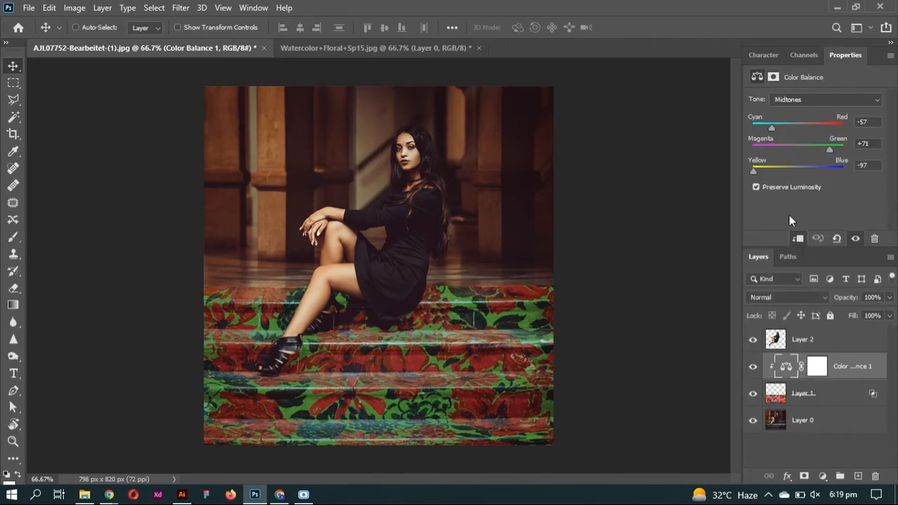
left_click_drag(773, 127, 755, 128)
left_click_drag(754, 169, 860, 149)
Lower Layer 1's opacity to 80%
left_click(832, 395)
key("8")
key("6")
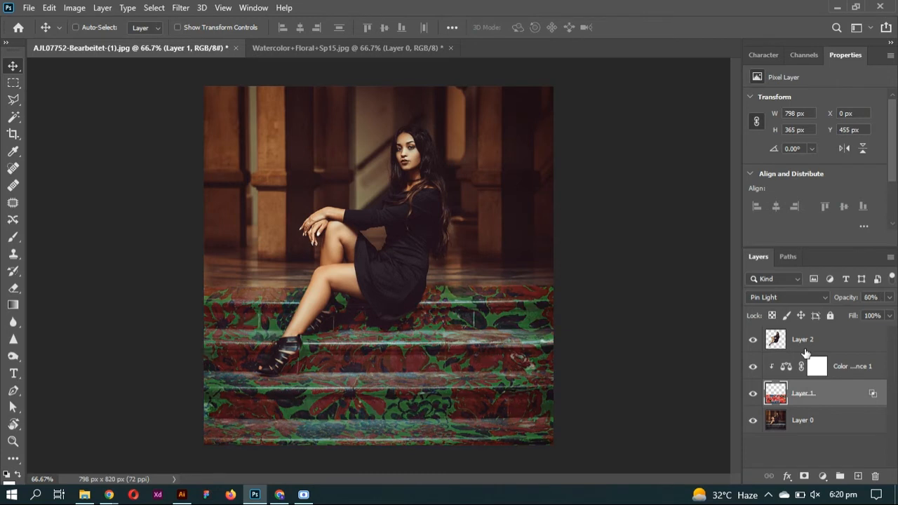
key("8")
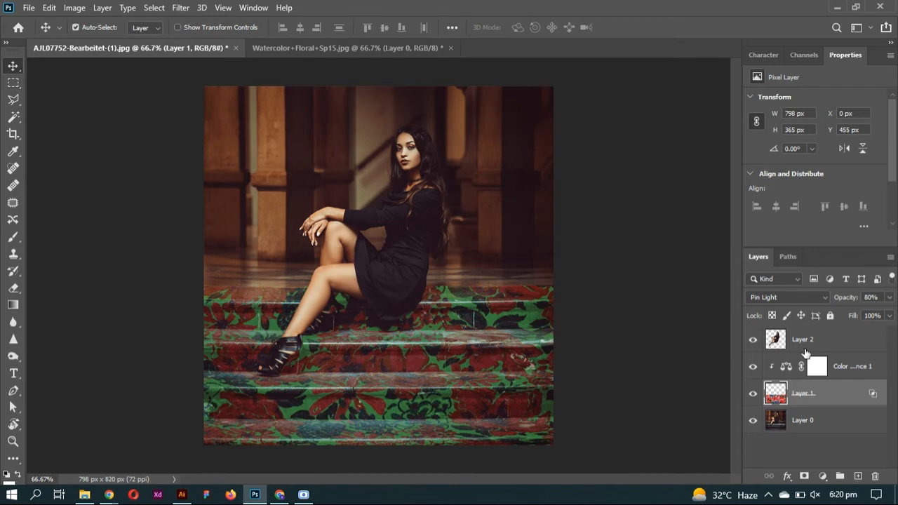
Darken the floral pattern on Layer 1 with Levels, raising the black input level to about 32, and apply
key("ctrl+l")
left_click_drag(586, 380, 606, 380)
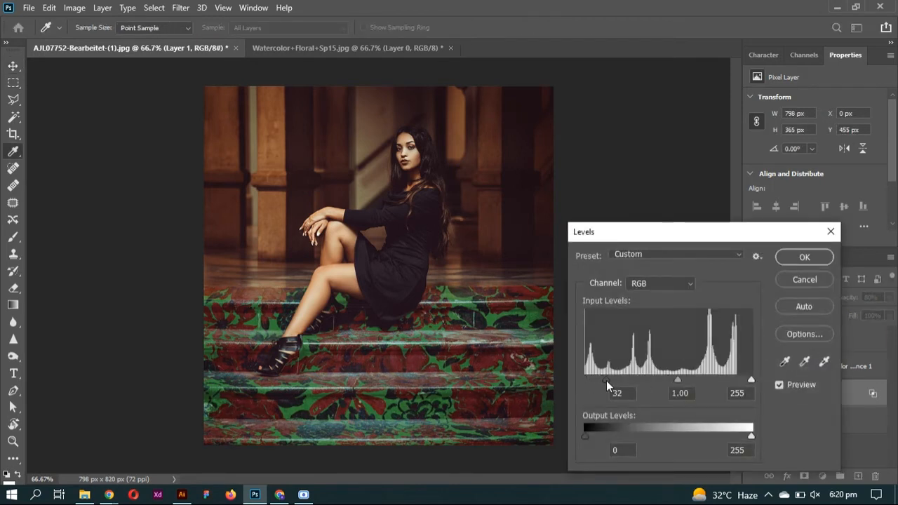
mouse_move(683, 379)
left_mouse_down()
mouse_move(668, 380)
mouse_move(693, 380)
mouse_move(680, 379)
left_mouse_up()
mouse_move(751, 380)
left_mouse_down()
mouse_move(731, 379)
mouse_move(751, 380)
left_mouse_up()
mouse_move(751, 438)
left_mouse_down()
mouse_move(743, 438)
mouse_move(752, 438)
left_mouse_up()
left_click_drag(585, 439, 587, 438)
key("shift+Tab")
key("Return")
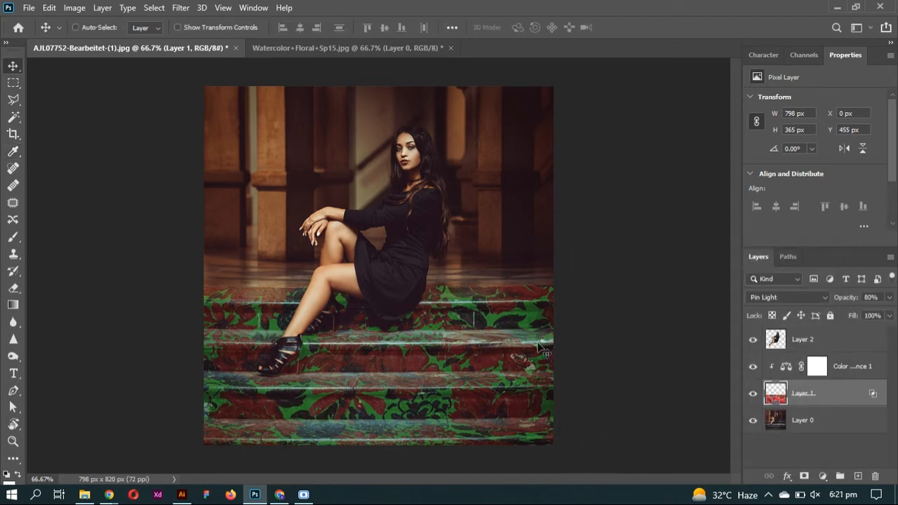
Change the Color Balance midtones to Cyan-Red +100, Magenta-Green +22 and Yellow-Blue +49
left_click(819, 366)
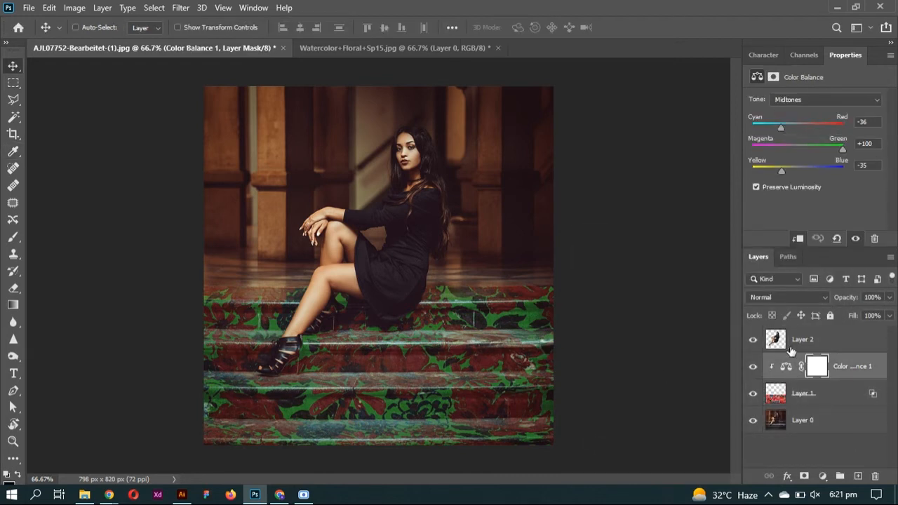
left_click_drag(845, 150, 846, 169)
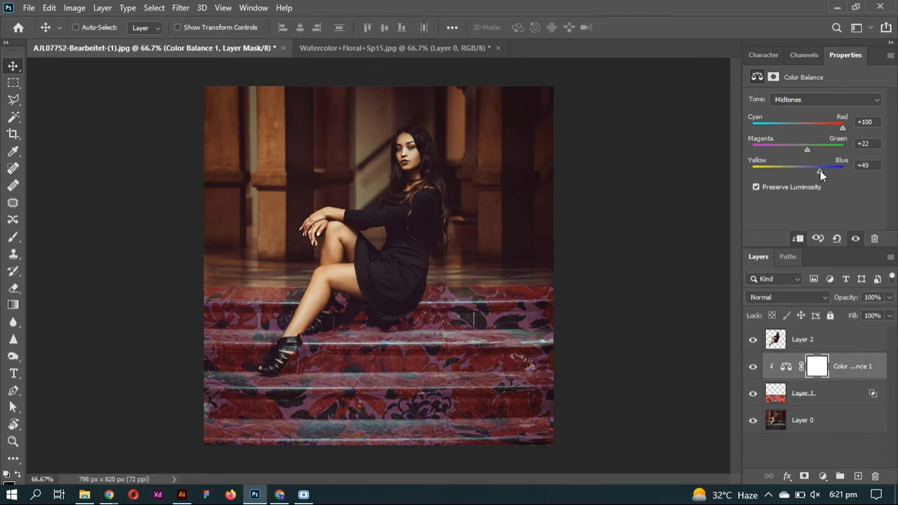
Duplicate Layer 1 beneath the clipped Color Balance adjustment
left_click(813, 403)
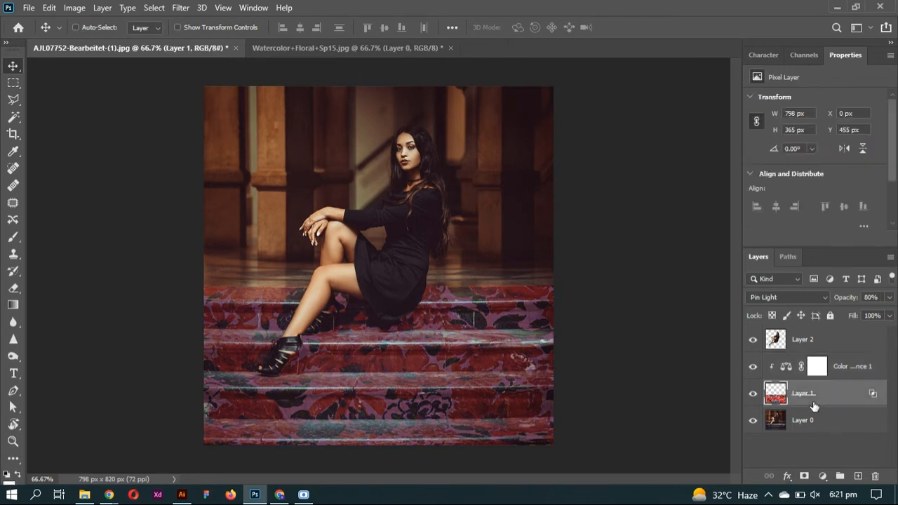
key("ctrl+alt+j")
key("Return")
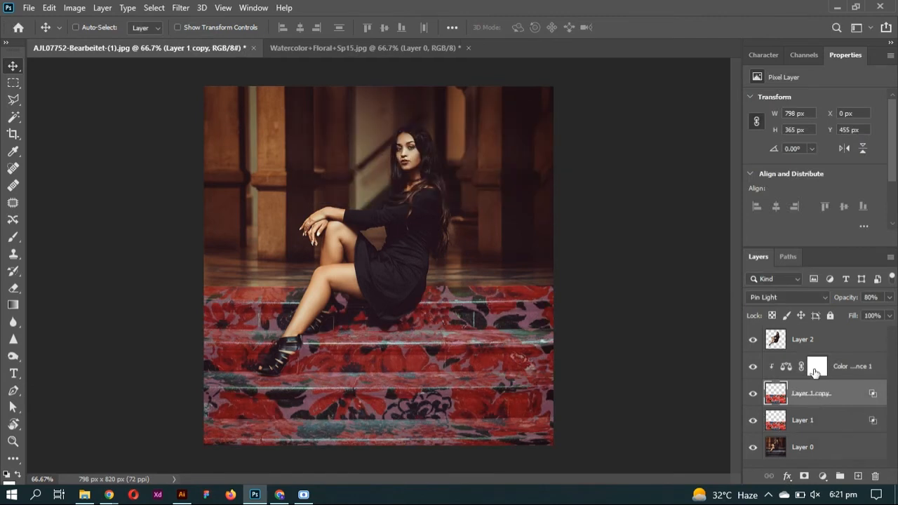
Try darkening blend modes on Layer 1 copy, ending with Darker Color at 100% opacity
key("2")
left_click(796, 298)
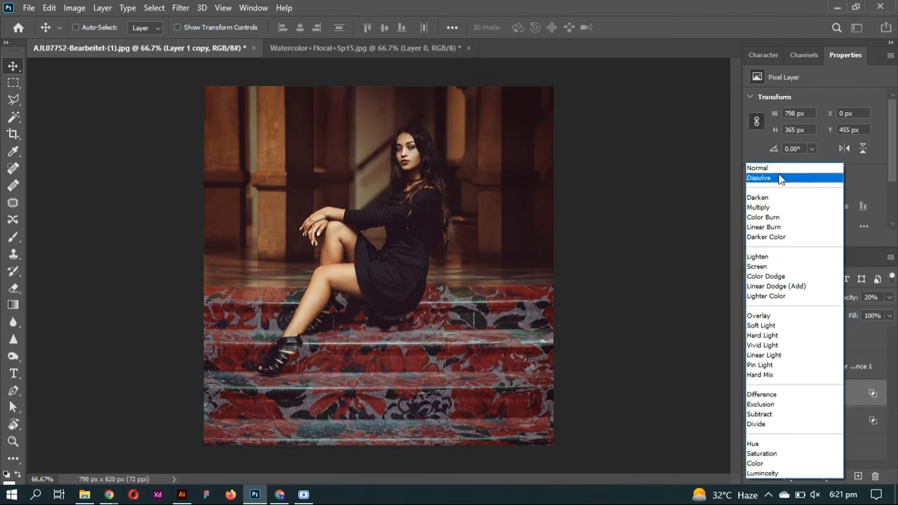
left_click(779, 169)
key("Down")
key("Down")
key("Down")
key("Down")
key("Down")
key("Down")
key("0")
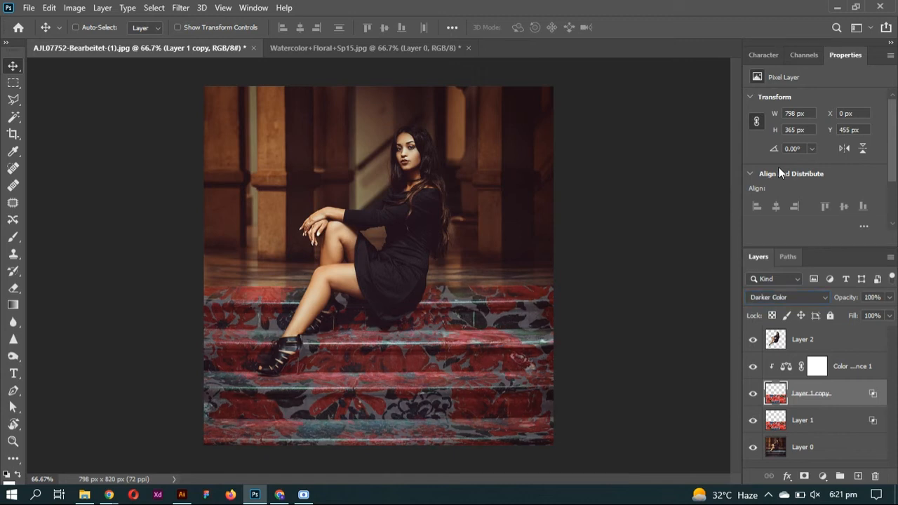
Set Layer 1 copy to the Color Dodge blend mode at 50% opacity
left_click(771, 298)
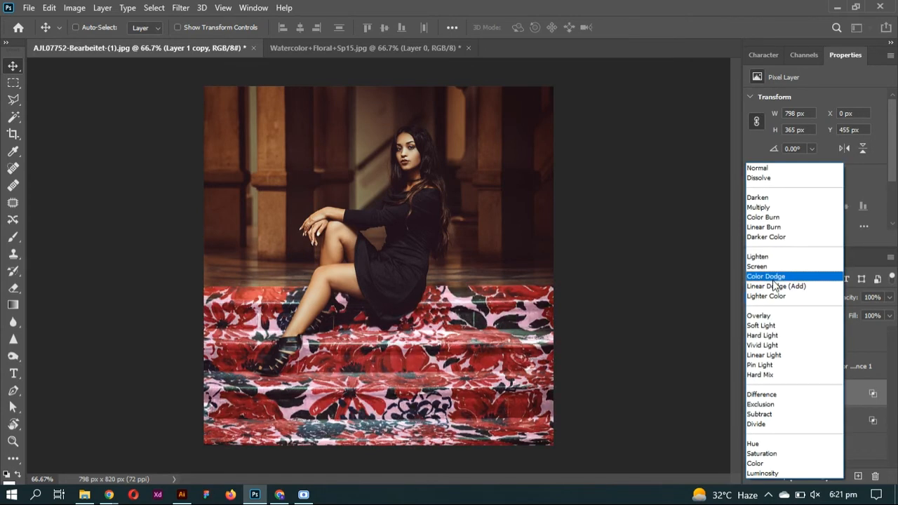
left_click(772, 280)
key("2")
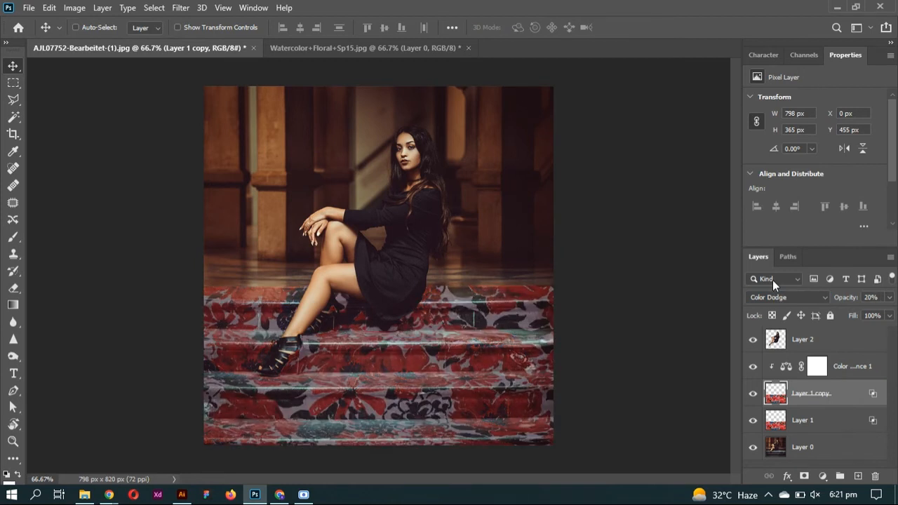
key("5")
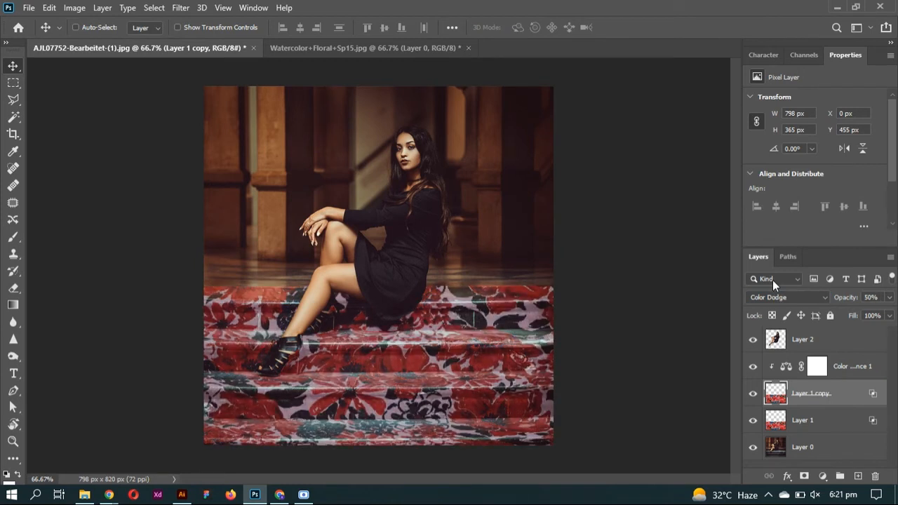
Apply Levels to Layer 1 copy with input levels 35, 0.44 and 255 and output levels 15 and 210
key("ctrl+l")
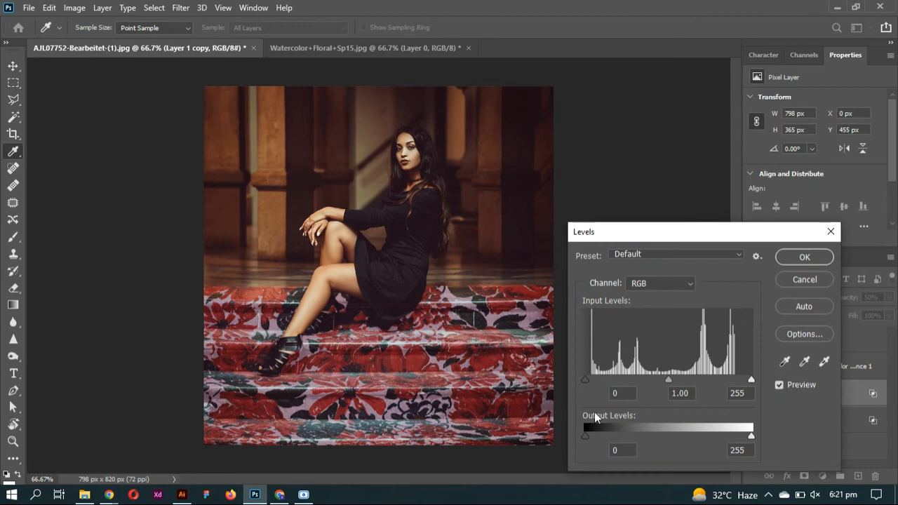
mouse_move(585, 379)
left_mouse_down()
mouse_move(653, 374)
mouse_move(575, 375)
left_mouse_up()
mouse_move(750, 435)
left_mouse_down()
mouse_move(670, 436)
mouse_move(751, 435)
left_mouse_up()
left_click_drag(669, 380, 707, 379)
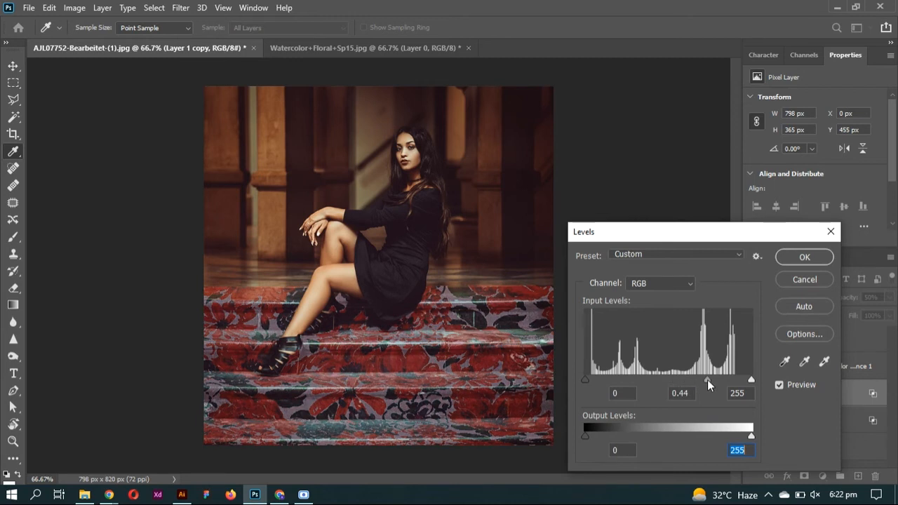
left_click_drag(586, 378, 608, 380)
left_click_drag(751, 436, 722, 436)
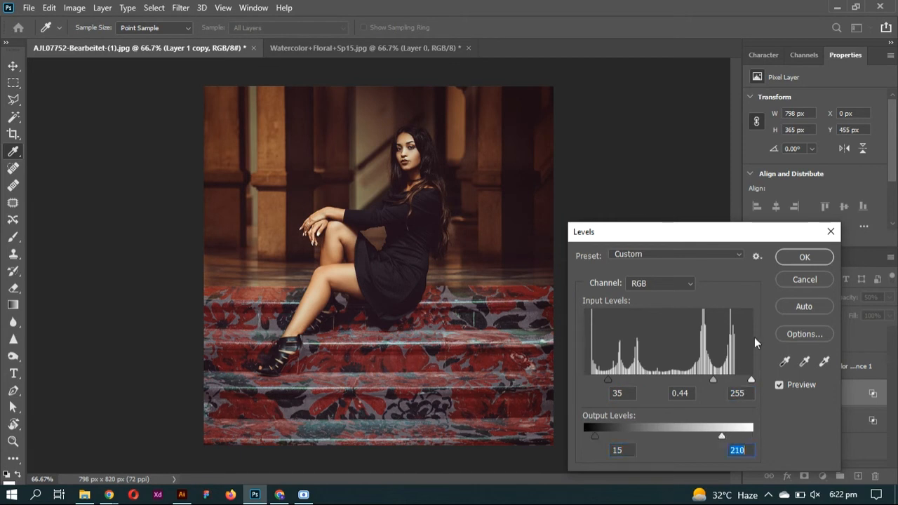
left_click(792, 258)
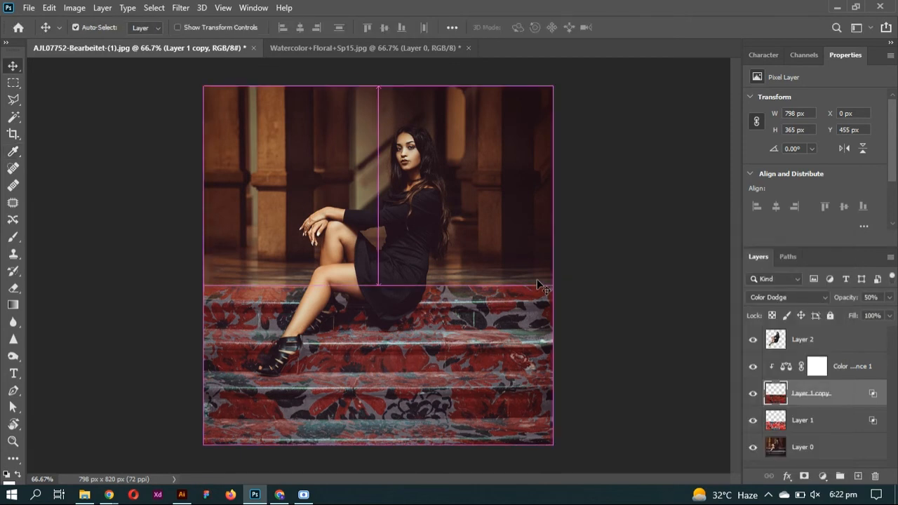
Adjust the tones of Layer 1 copy with Curves and apply
key("ctrl+m")
left_click_drag(474, 57, 821, 128)
left_click_drag(723, 264, 729, 273)
key("Return")
Set Layer 1 copy to Soft Light at 100% opacity
key("0")
left_click(820, 297)
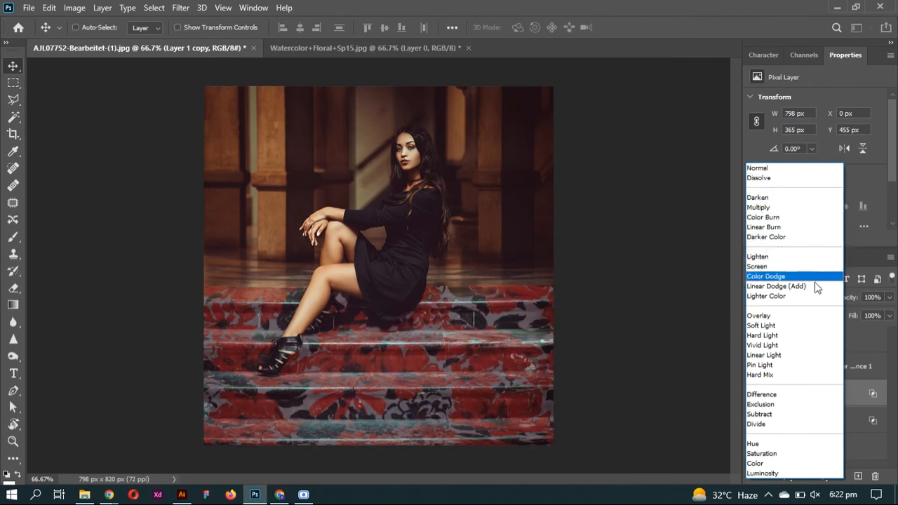
left_click(822, 336)
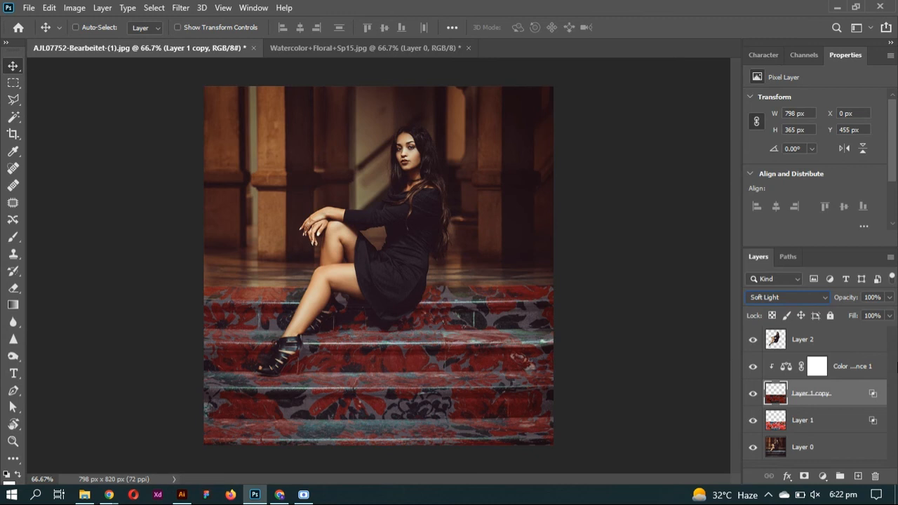
Set the Color Balance midtones to Cyan-Red +13, Magenta-Green +75 and Yellow-Blue -100
left_click(772, 426)
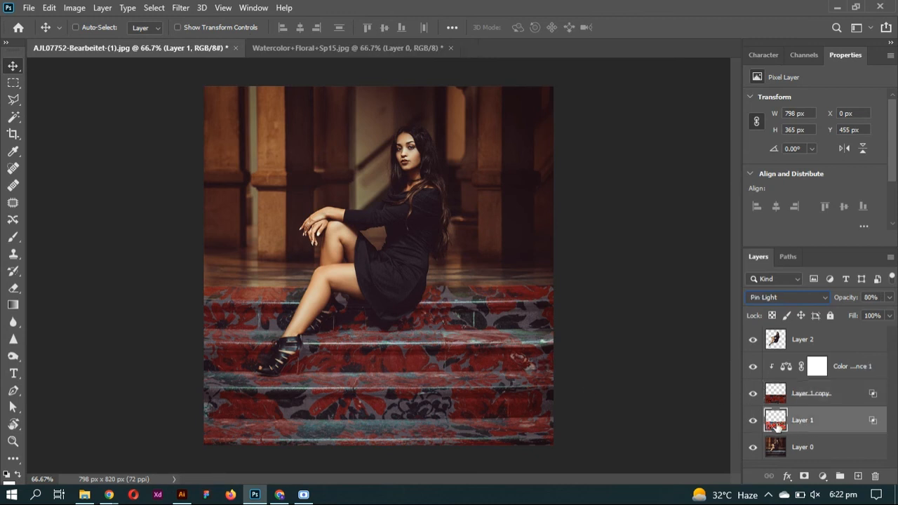
left_click(780, 365)
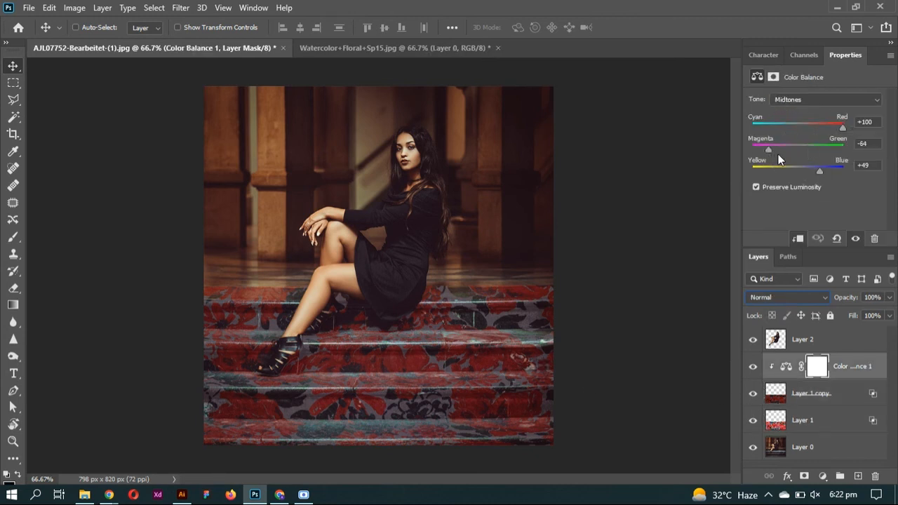
left_click_drag(771, 154, 755, 129)
left_click_drag(816, 172, 724, 179)
left_click_drag(758, 150, 845, 150)
left_click_drag(774, 129, 784, 128)
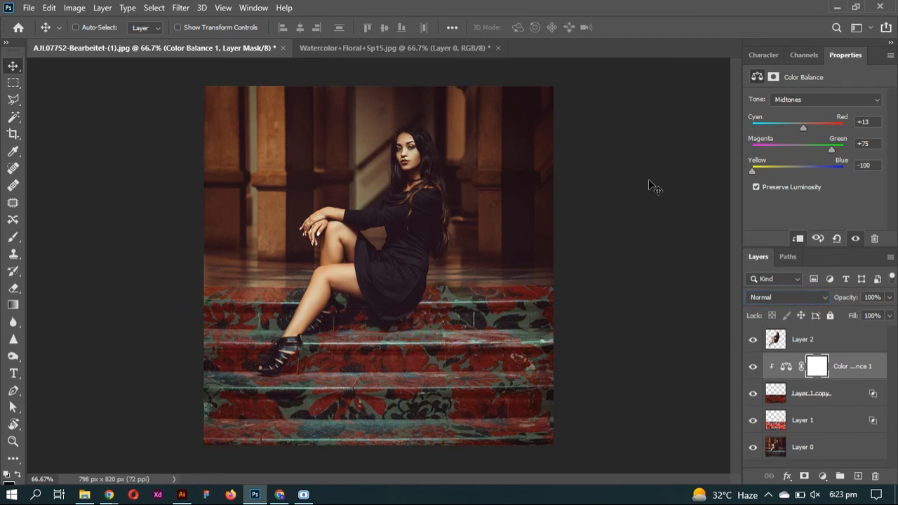
Move the Color Balance adjustment below Layer 1 copy and clip it to Layer 1
key("ctrl+bracketleft")
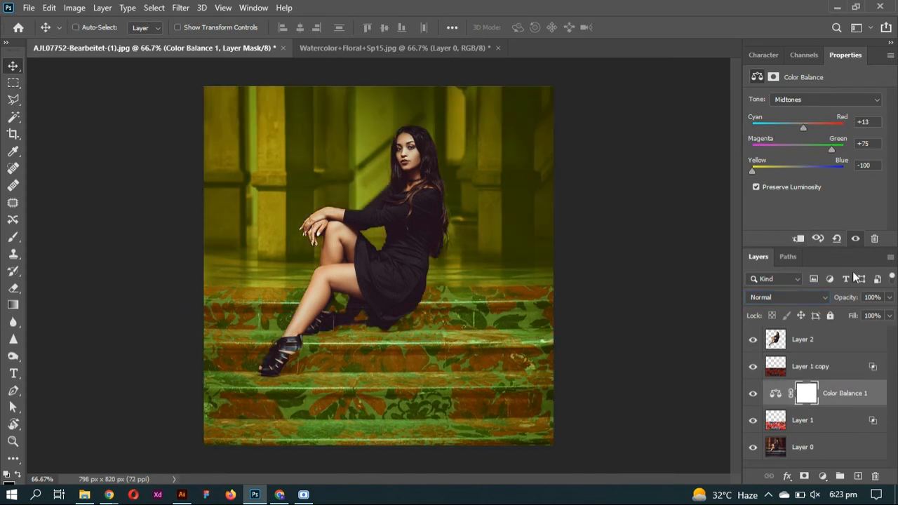
key("ctrl+alt+g")
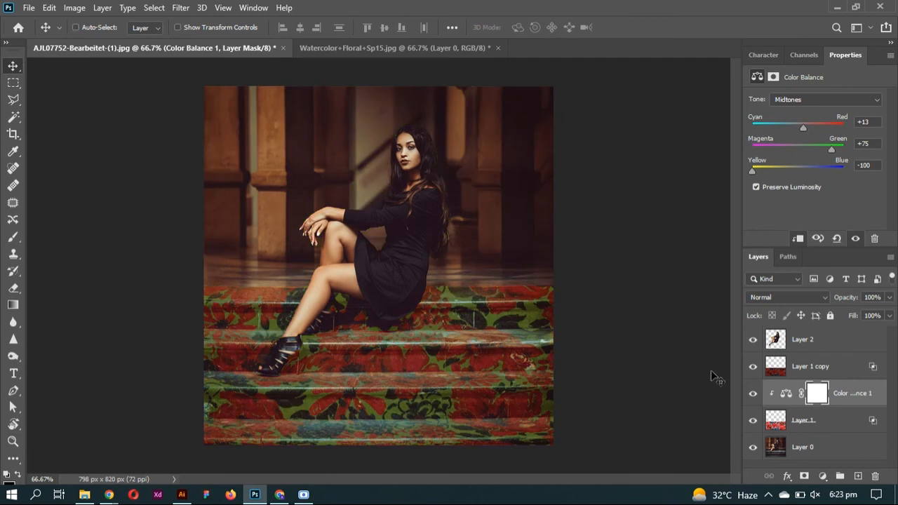
Select the floor strip above the top stair, trim the overhanging pattern edge from Layer 1 and Layer 1 copy, and deselect
left_click(836, 425)
key("m")
left_click_drag(203, 254, 597, 287)
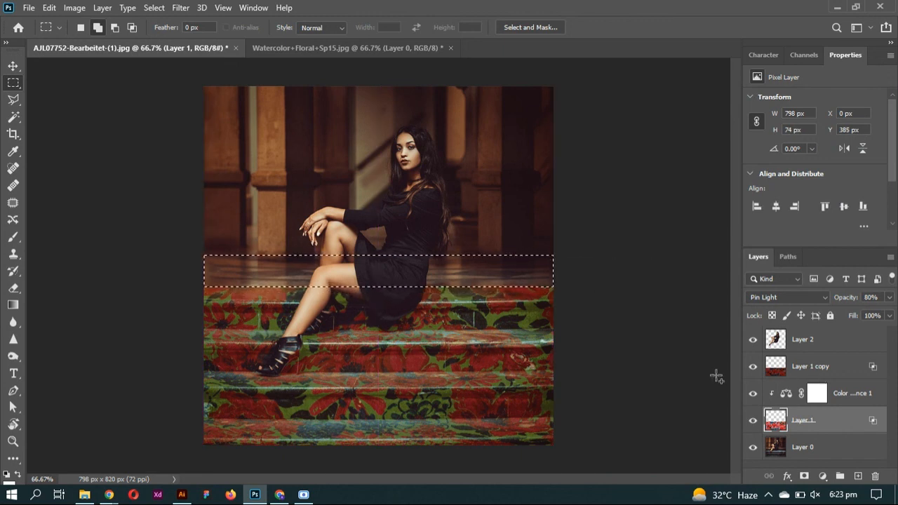
left_click(827, 367)
key("ctrl+d")
key("v")
Start a Save for Web export into New folder inside the Video folder, declining to replace the existing original photo
key("Tab")
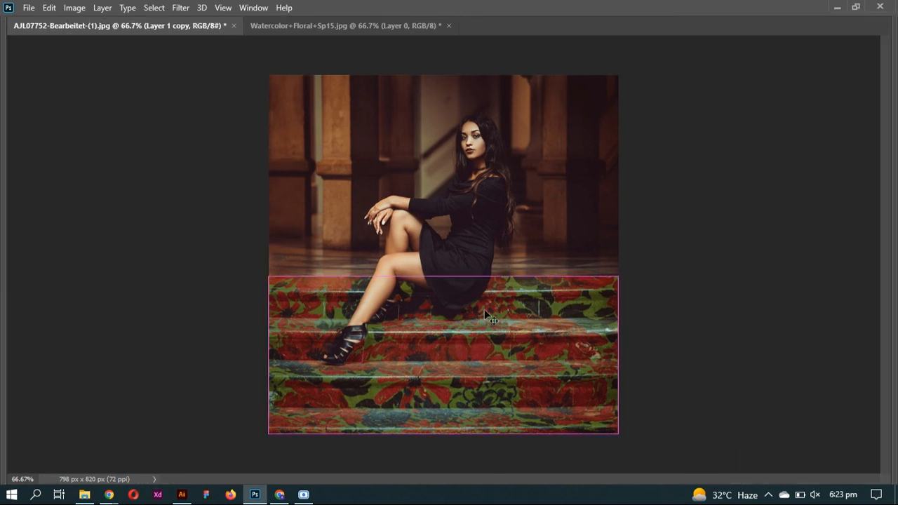
key("ctrl+1")
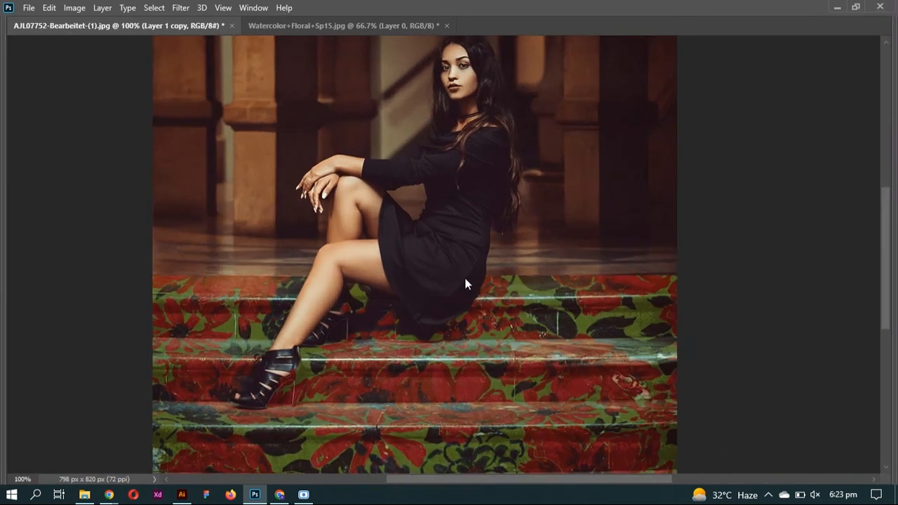
key("ctrl+alt+shift+s")
left_click(49, 37)
left_click(462, 467)
scroll(136, 162, "down", 2)
scroll(96, 160, "up", 2)
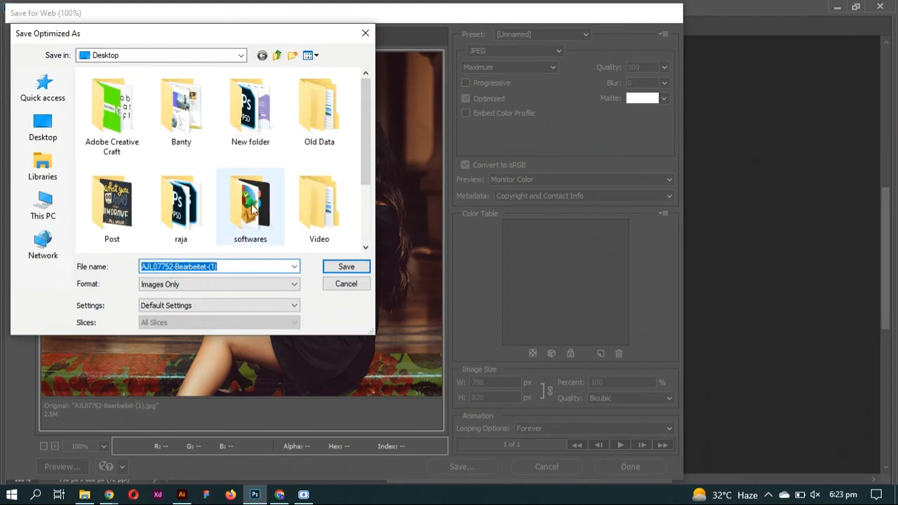
double_click(317, 204)
double_click(139, 102)
left_click(345, 266)
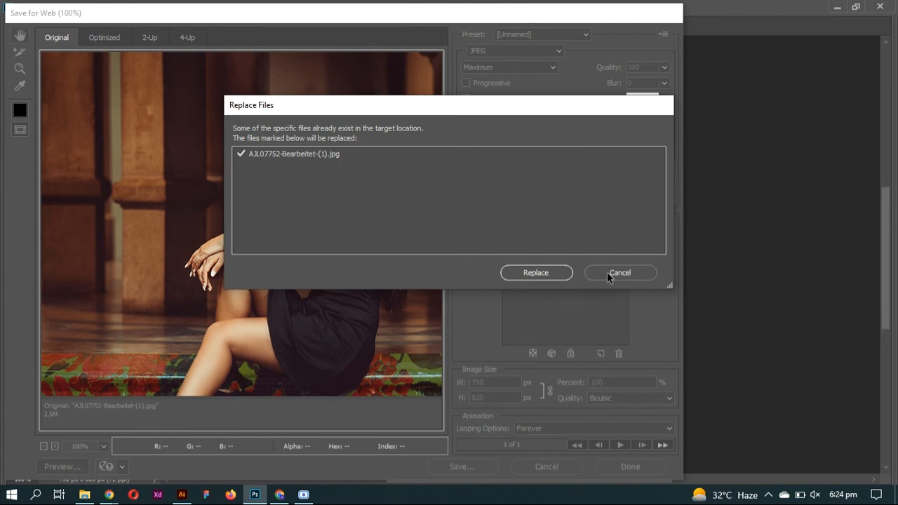
left_click(607, 272)
Save the exported image under the file name 1 in New folder
left_click(449, 464)
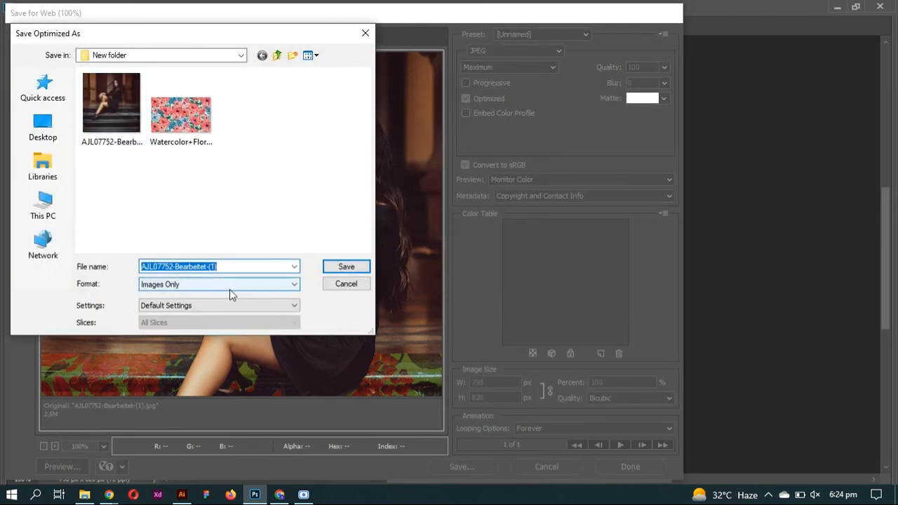
type("1")
key("Return")
Switch to File Explorer, open the original AJL07752-Bearbeitet-(1).jpg and compare it with the exported 1.jpg
left_click(85, 494)
double_click(223, 160)
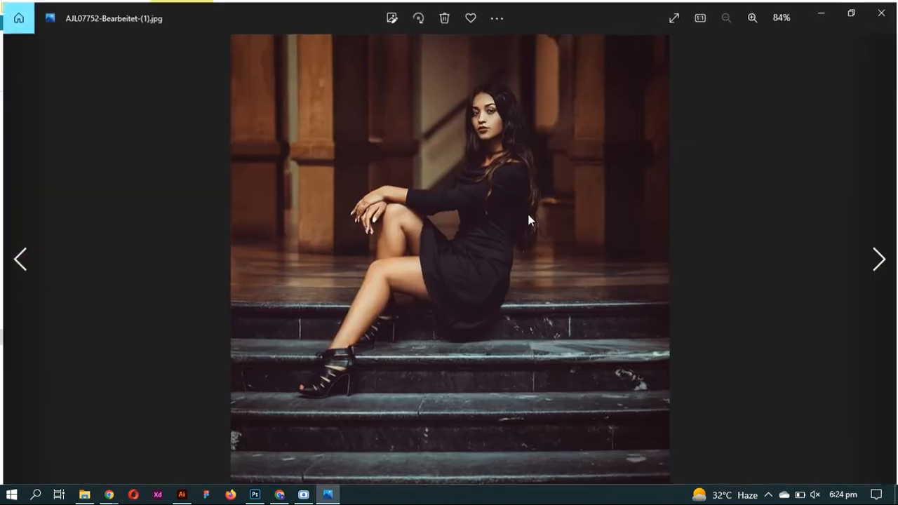
key("Left")
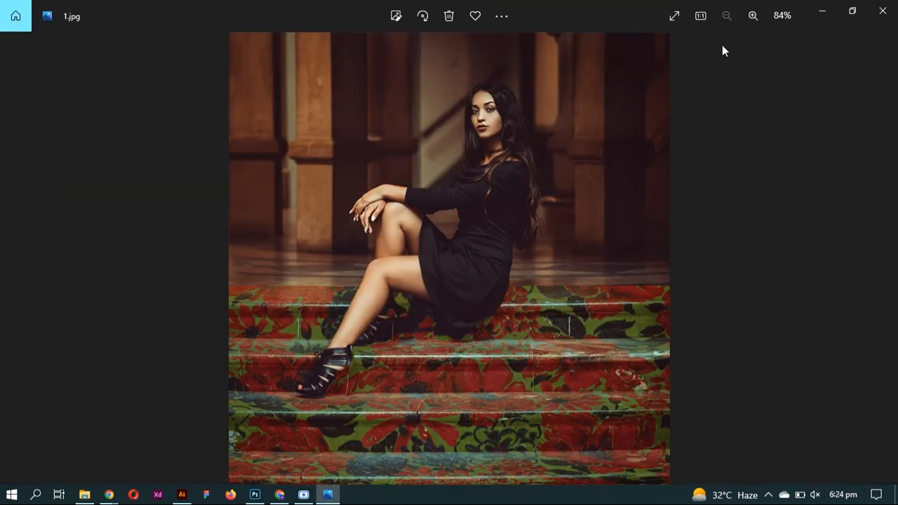